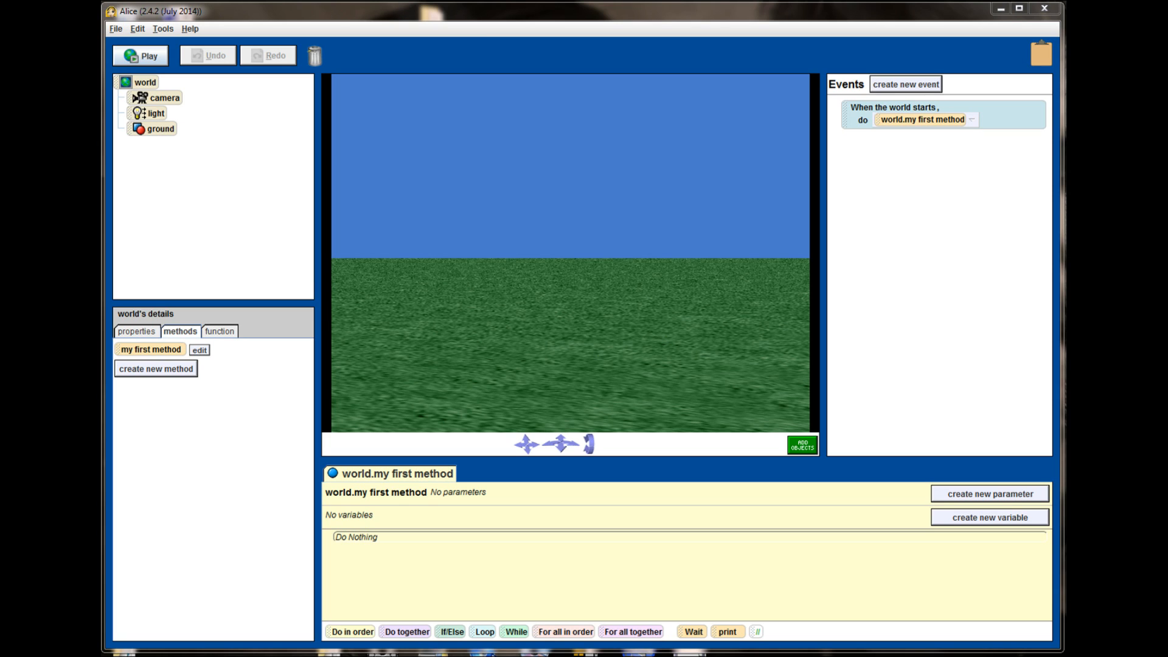
Create a new world from the water template.
click(116, 29)
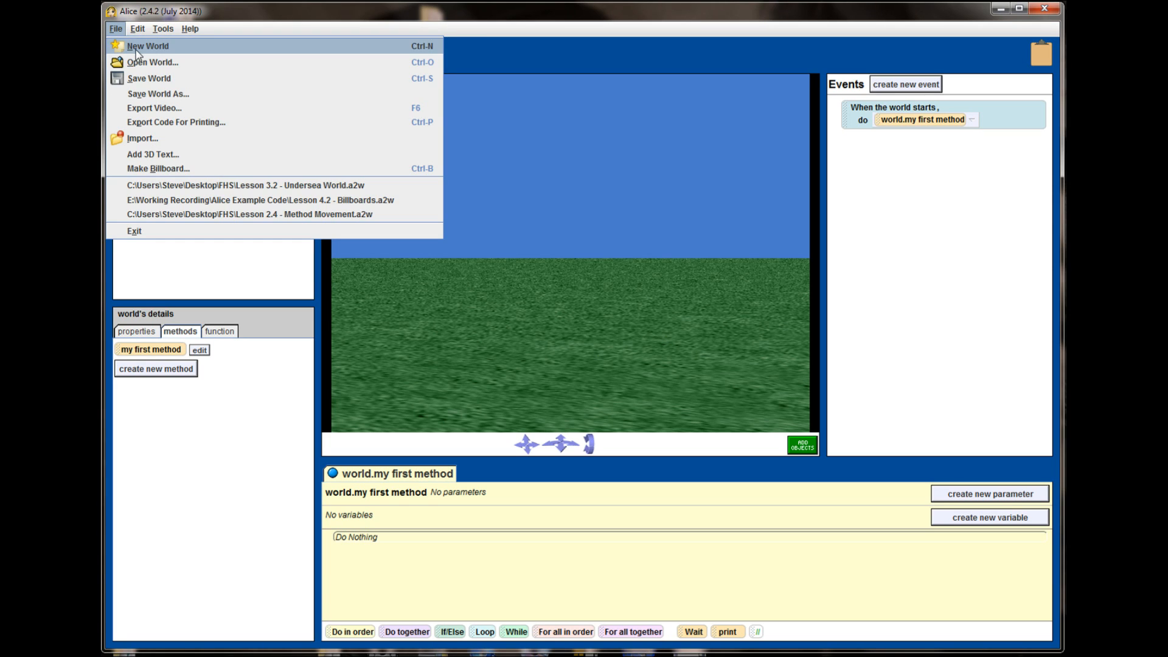
click(136, 42)
click(696, 356)
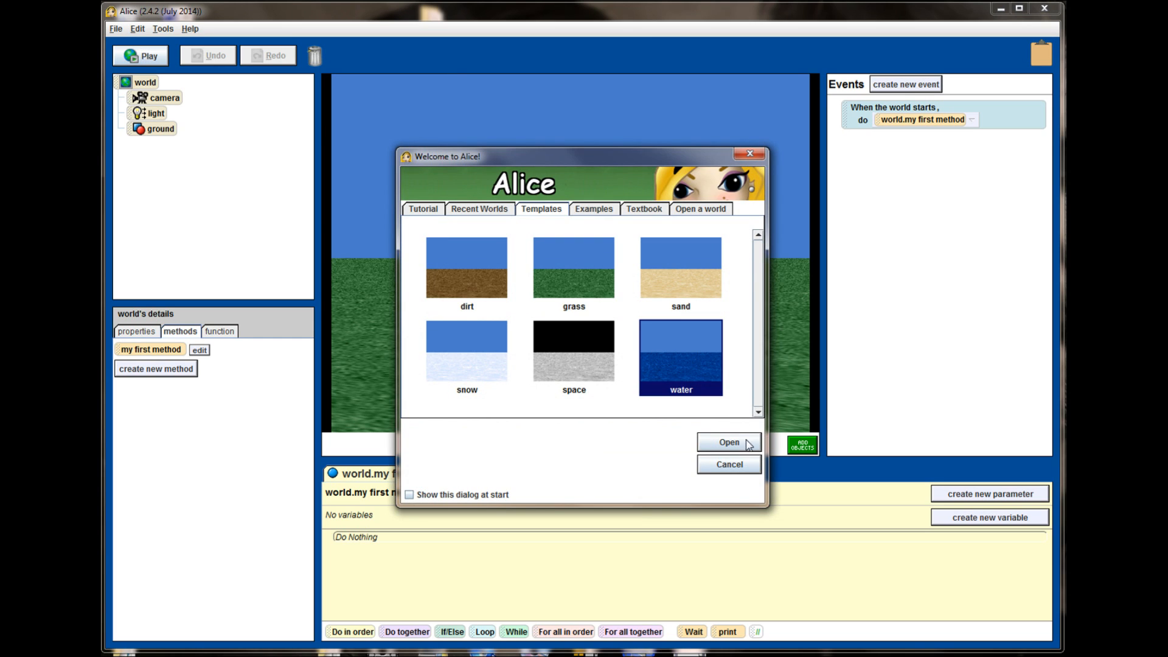
click(747, 443)
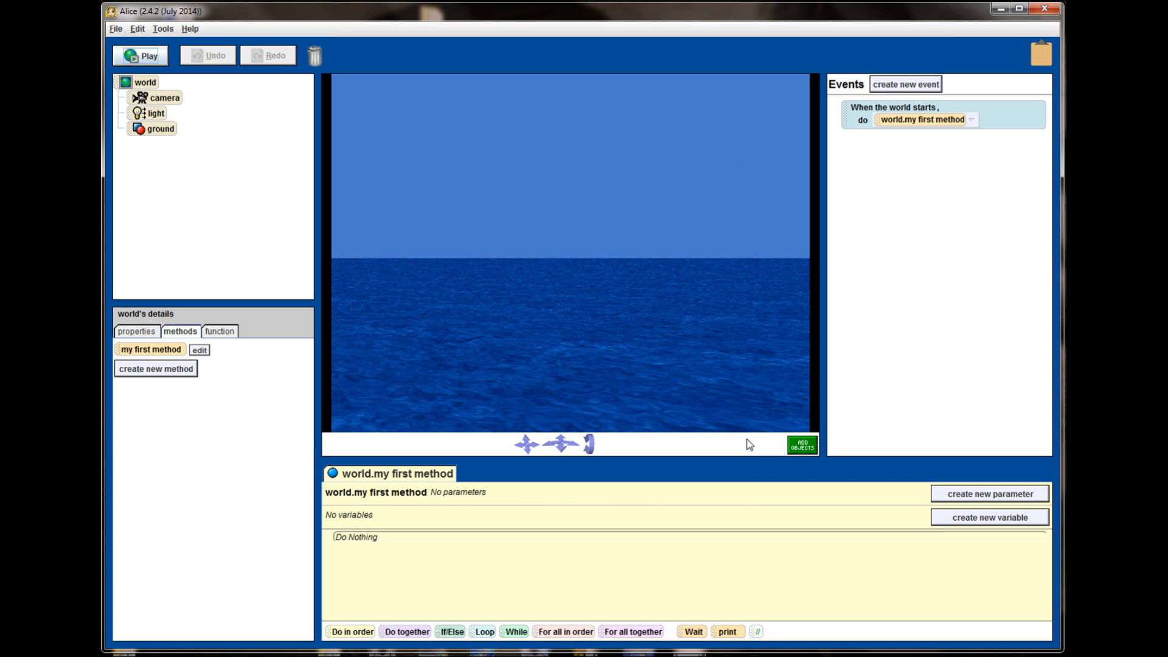
Add the Island model with the palm tree from the Environments gallery to the middle of the water scene.
click(802, 446)
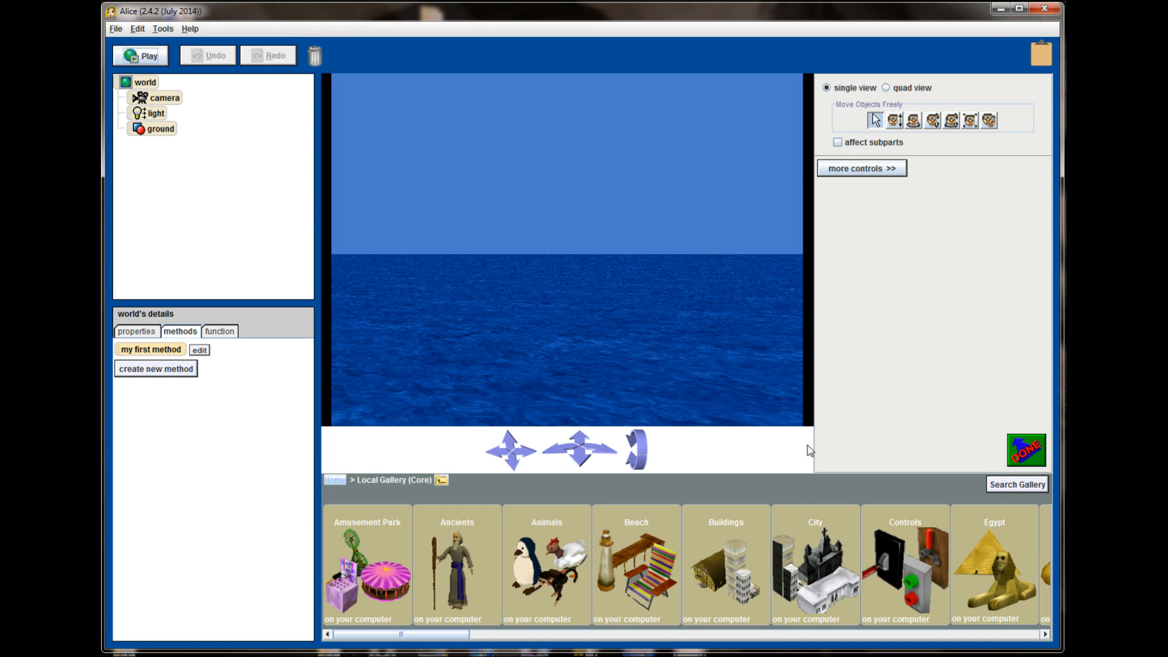
drag(460, 640, 523, 640)
click(758, 583)
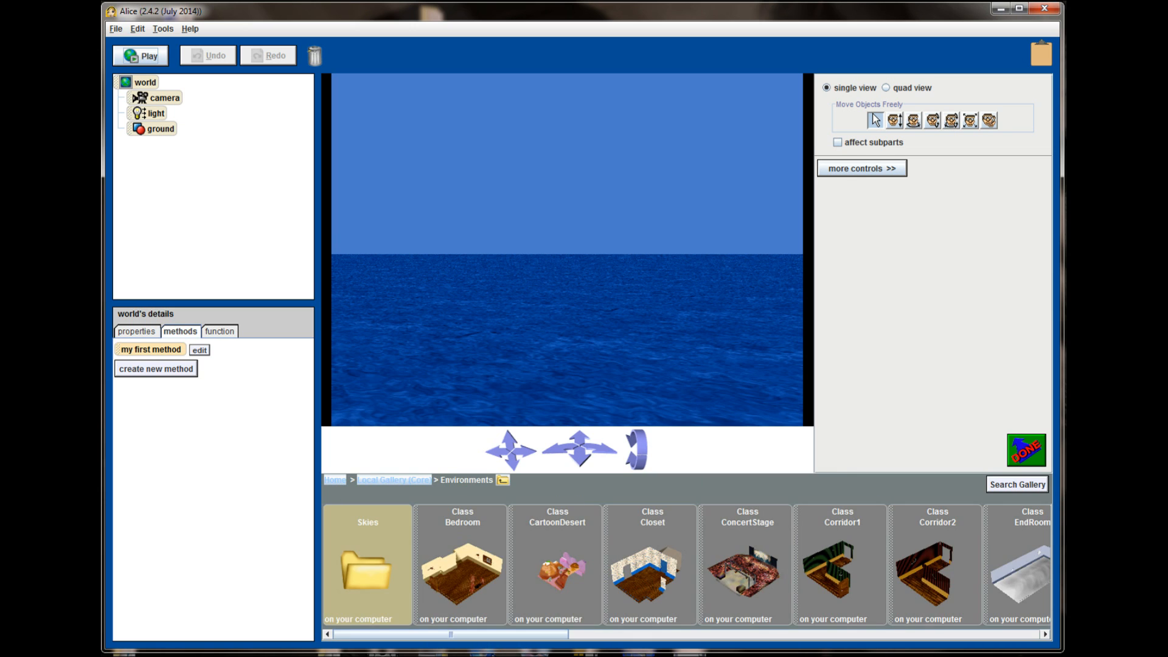
drag(467, 634, 823, 631)
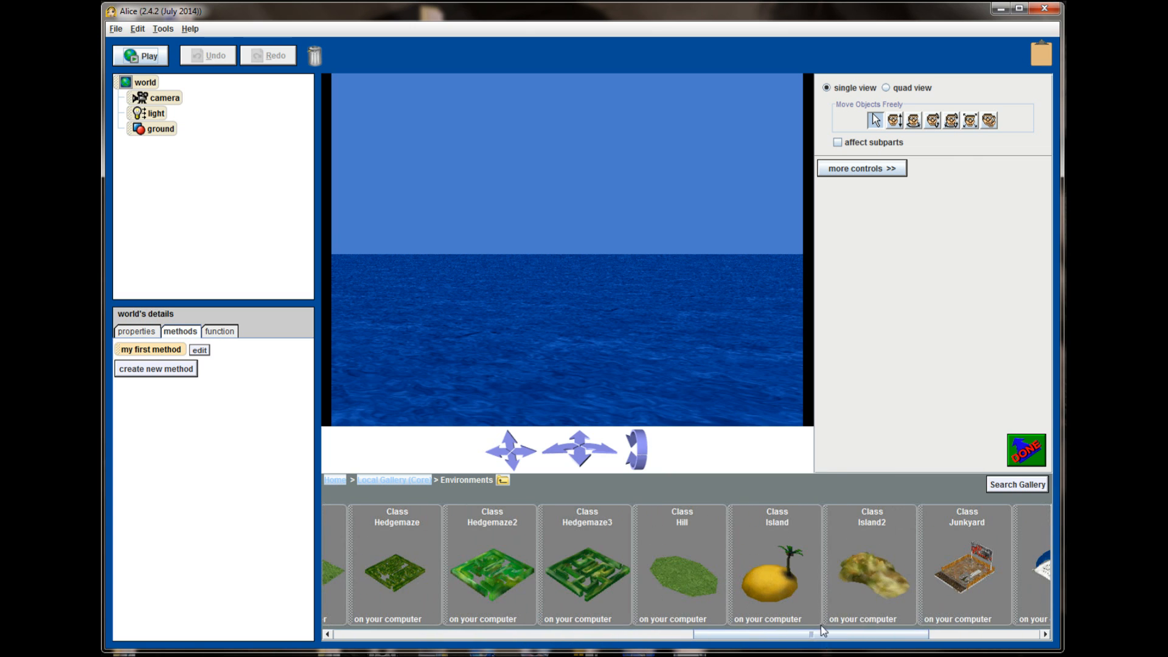
drag(799, 583, 595, 337)
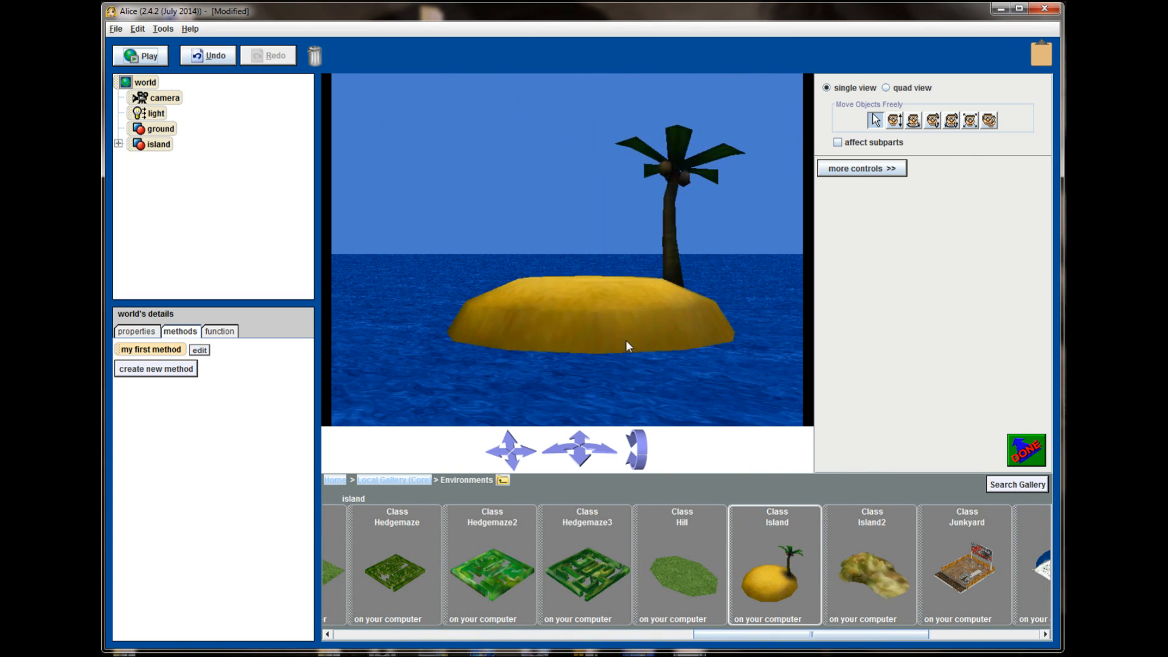
Reposition and tilt the camera to look down on the whole island and its palm tree from above.
drag(513, 449, 512, 449)
drag(637, 451, 644, 407)
drag(586, 444, 587, 444)
click(512, 442)
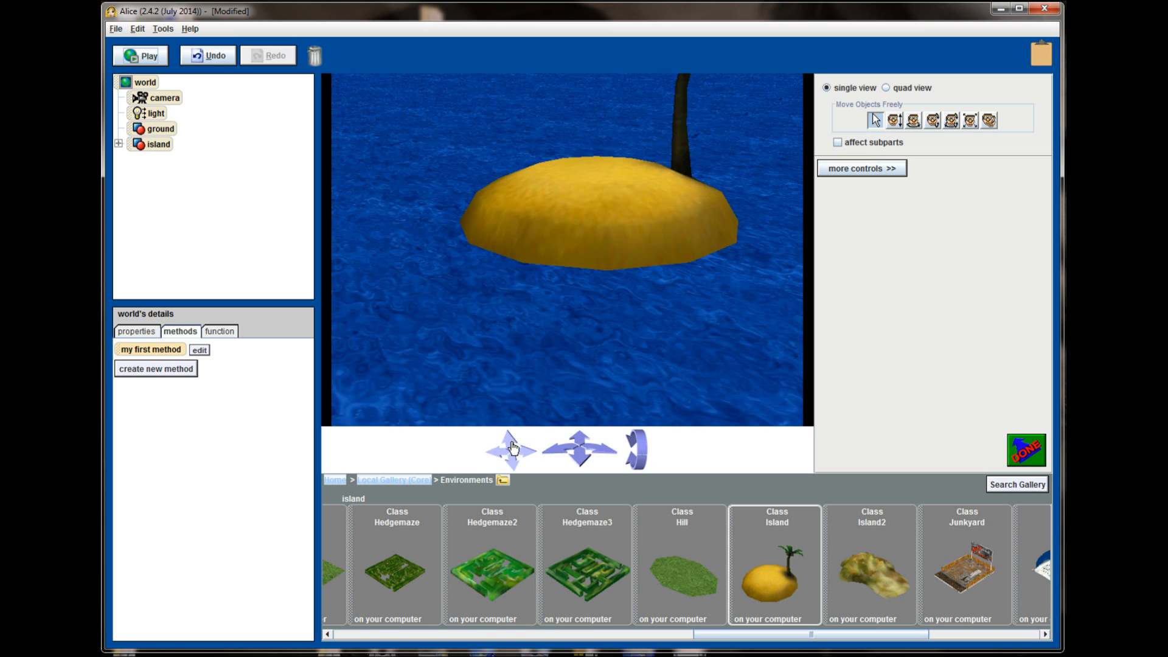
drag(513, 448, 513, 449)
Add the YellowMinnow from the Ocean gallery to the water in front of the island.
click(423, 482)
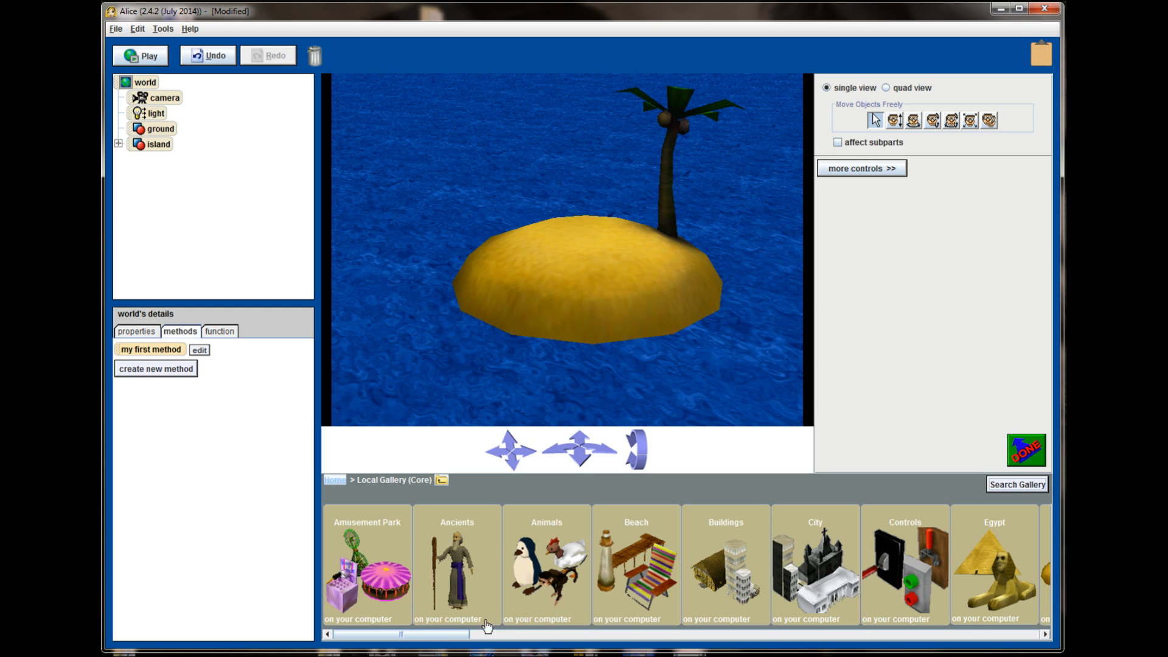
drag(457, 641, 829, 623)
click(614, 558)
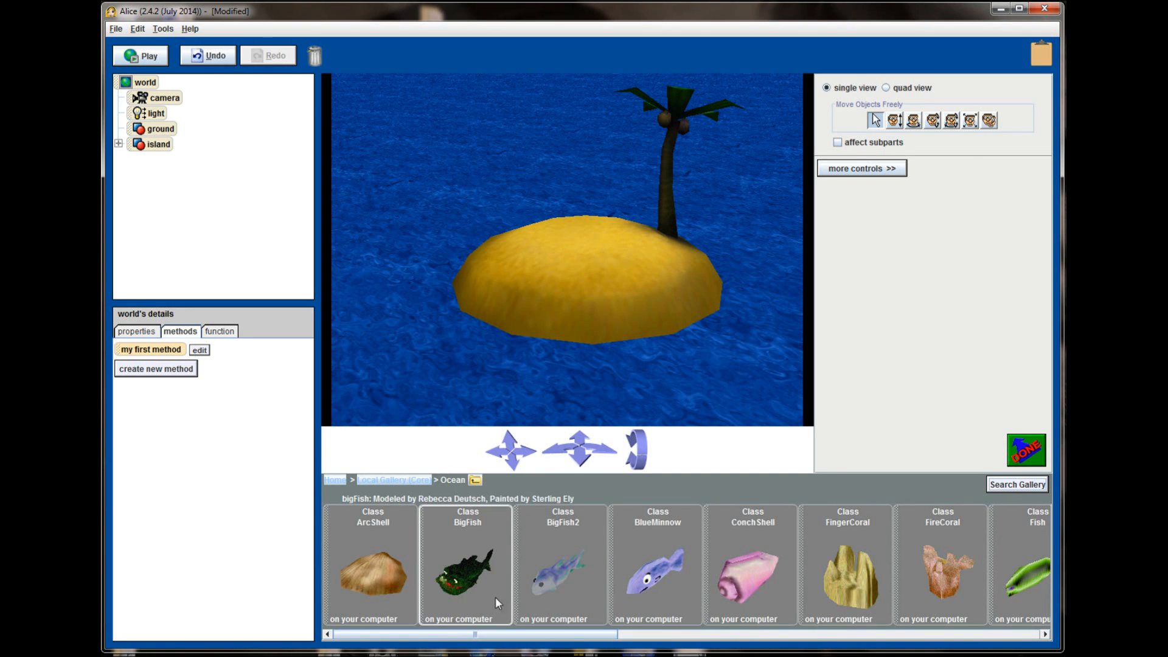
drag(462, 639, 921, 616)
drag(987, 579, 602, 378)
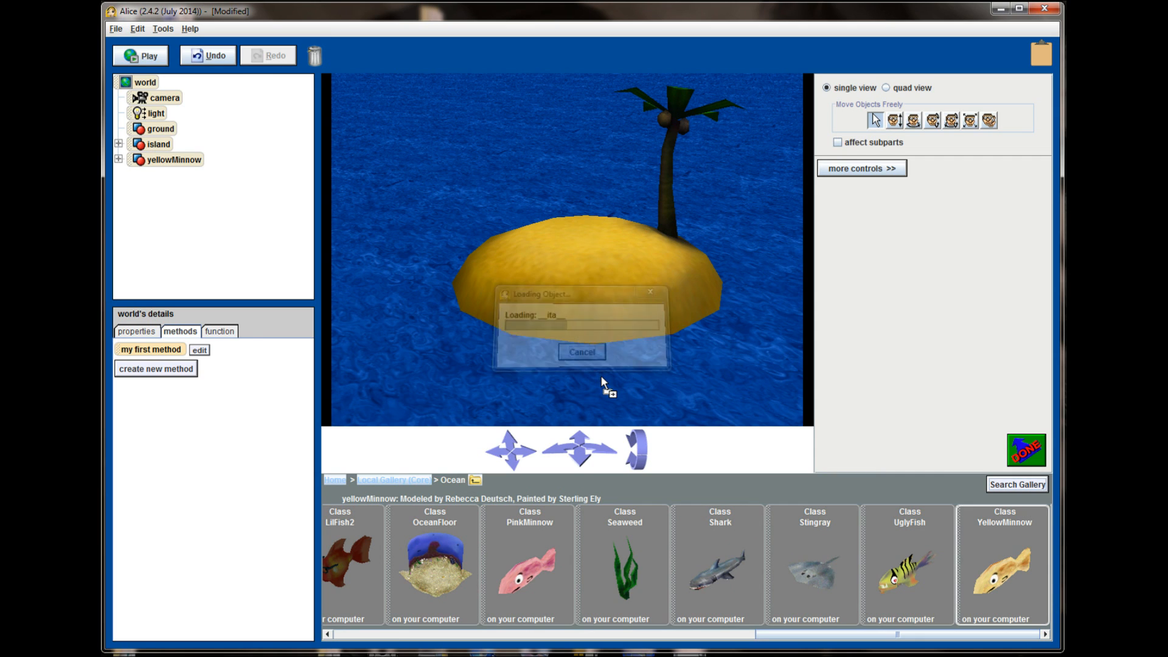
Enlarge the yellowMinnow and place it side-on in front of the island, with its head towards the right.
click(970, 120)
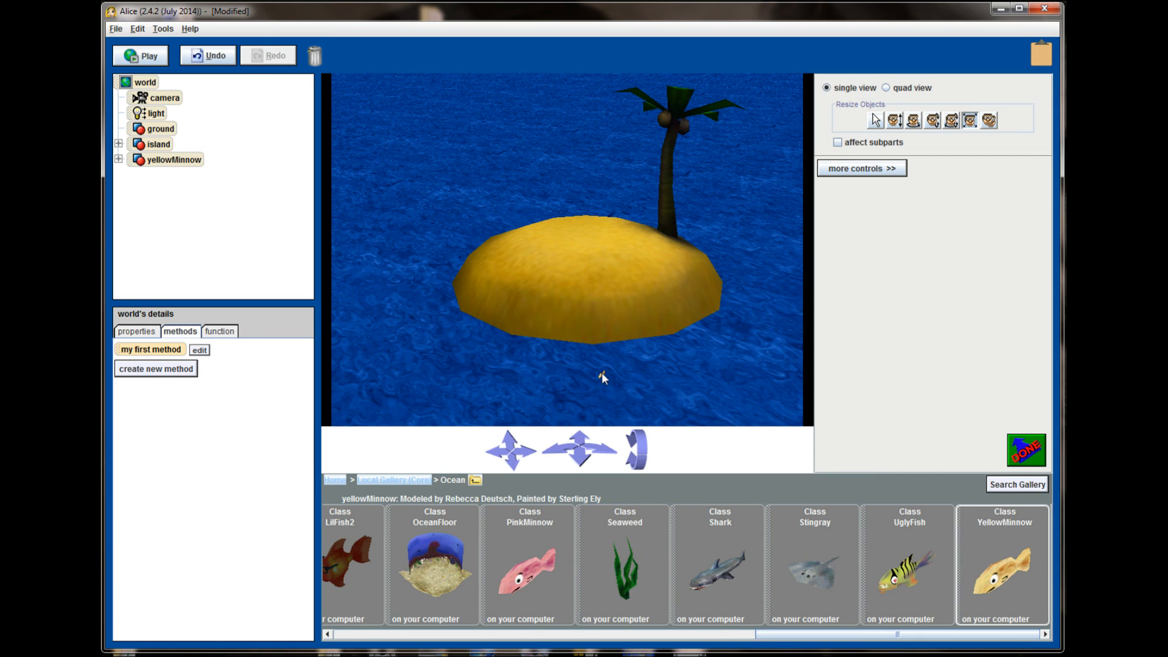
drag(600, 375, 600, 340)
click(875, 120)
drag(603, 374, 639, 382)
click(913, 120)
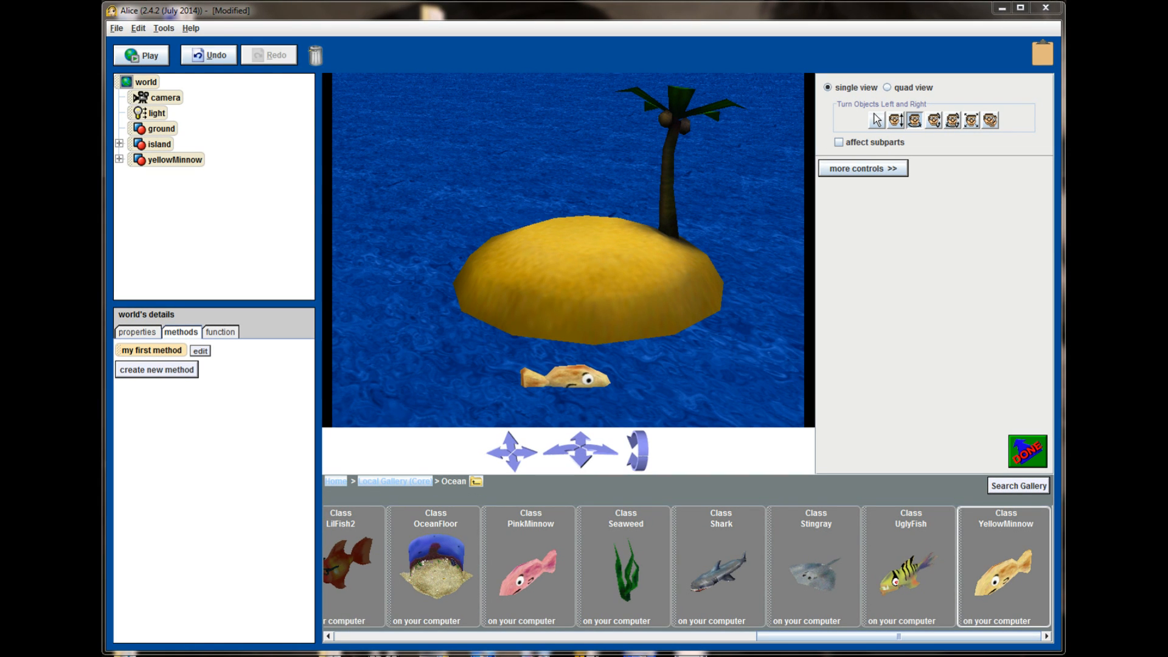
Finish adding objects, then show the yellowMinnow's methods with a taller method editing area.
click(1018, 460)
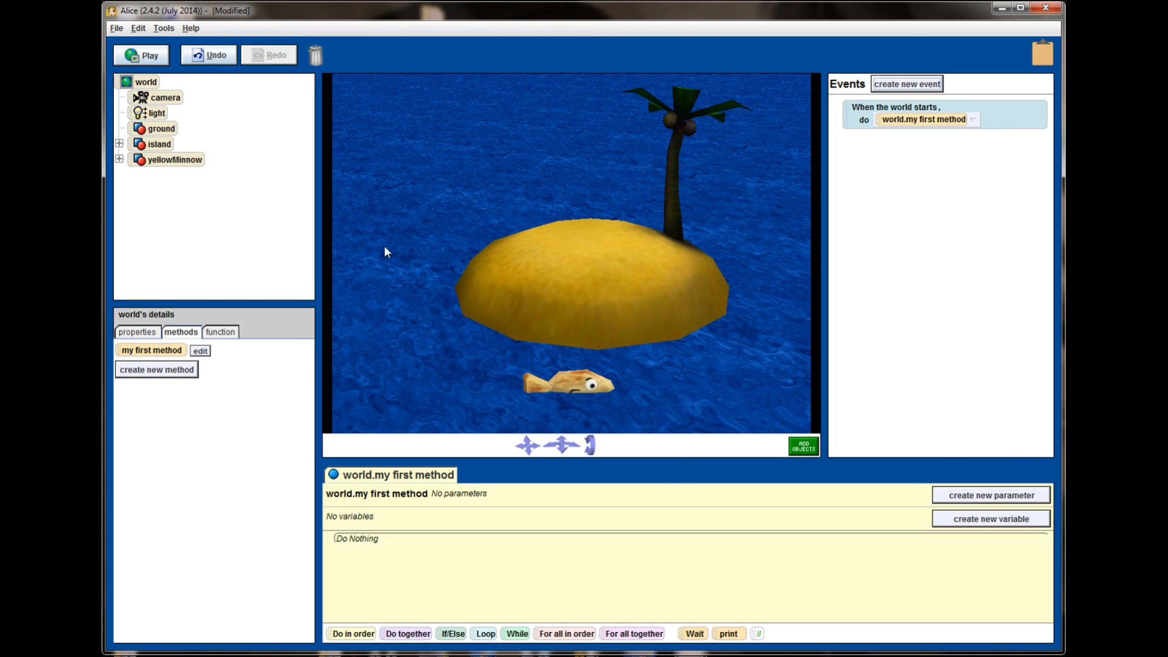
click(174, 160)
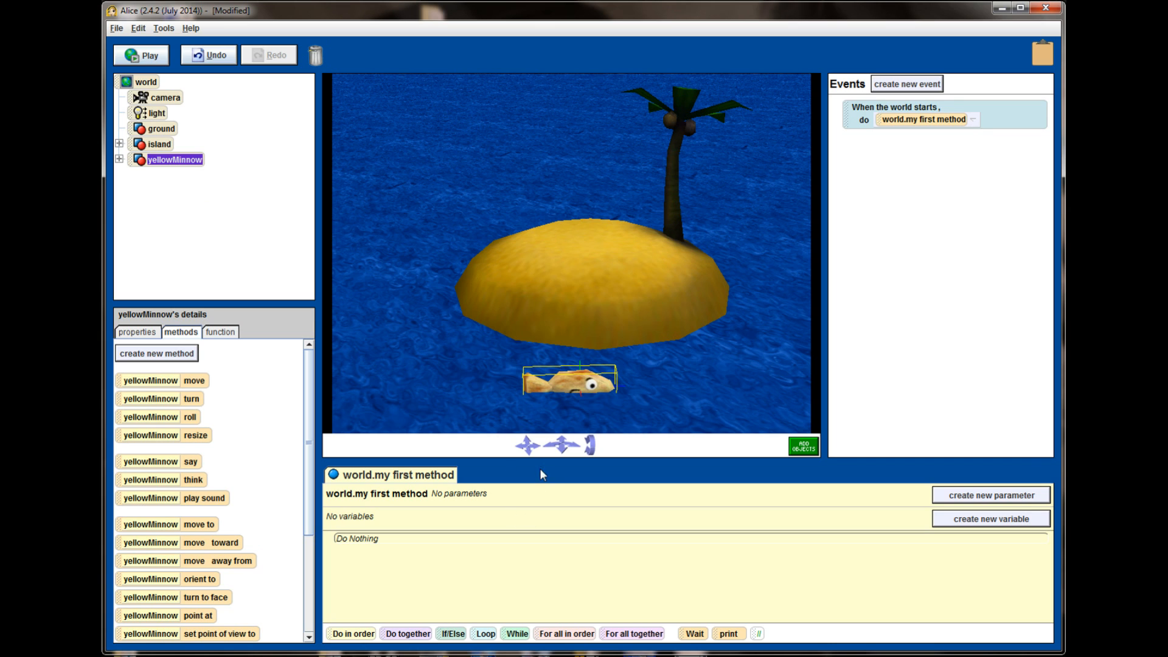
drag(540, 470, 546, 411)
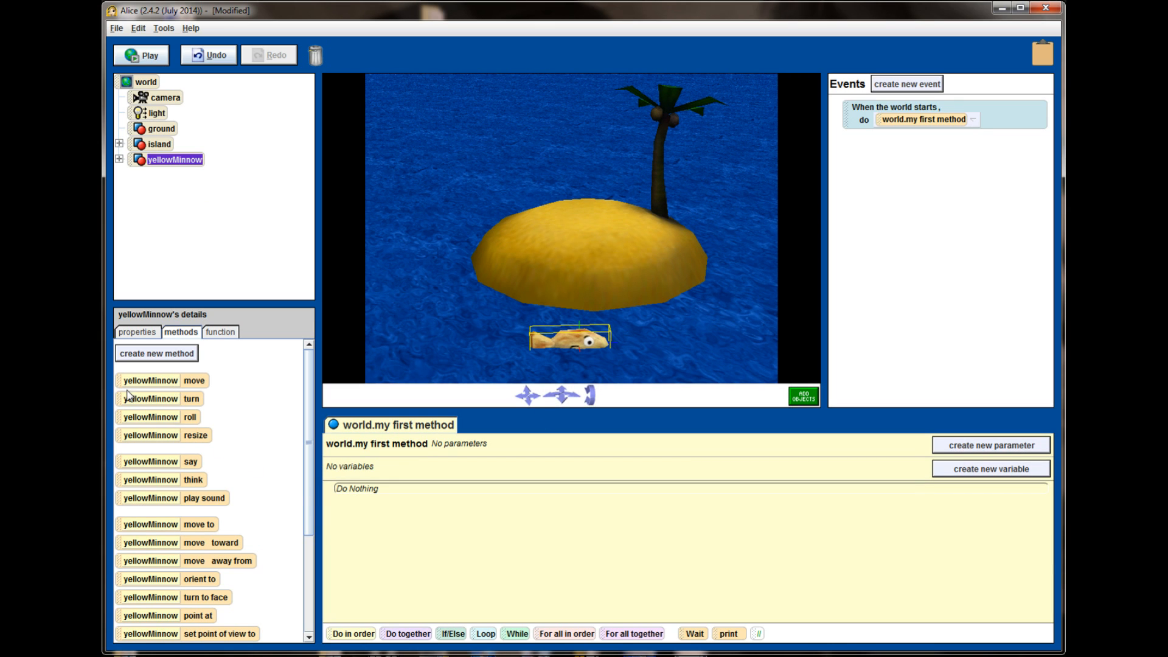
Add an instruction moving the yellowMinnow forward 2 meters to world.my first method, and play the world to test it.
drag(128, 397, 395, 489)
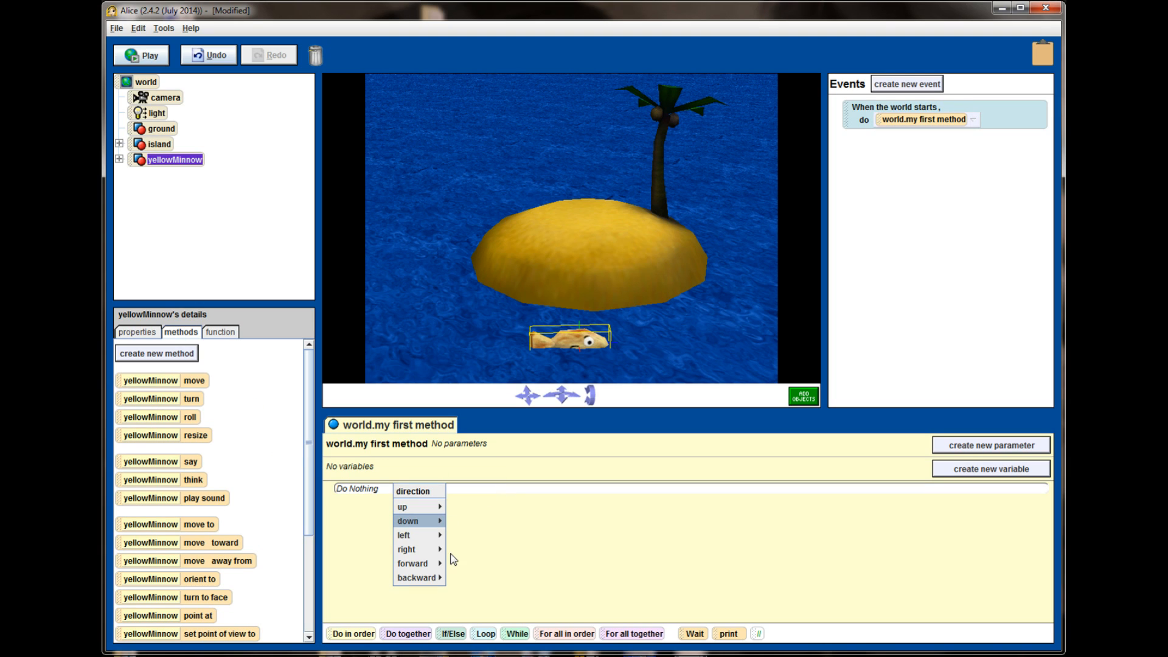
mouse_move(426, 563)
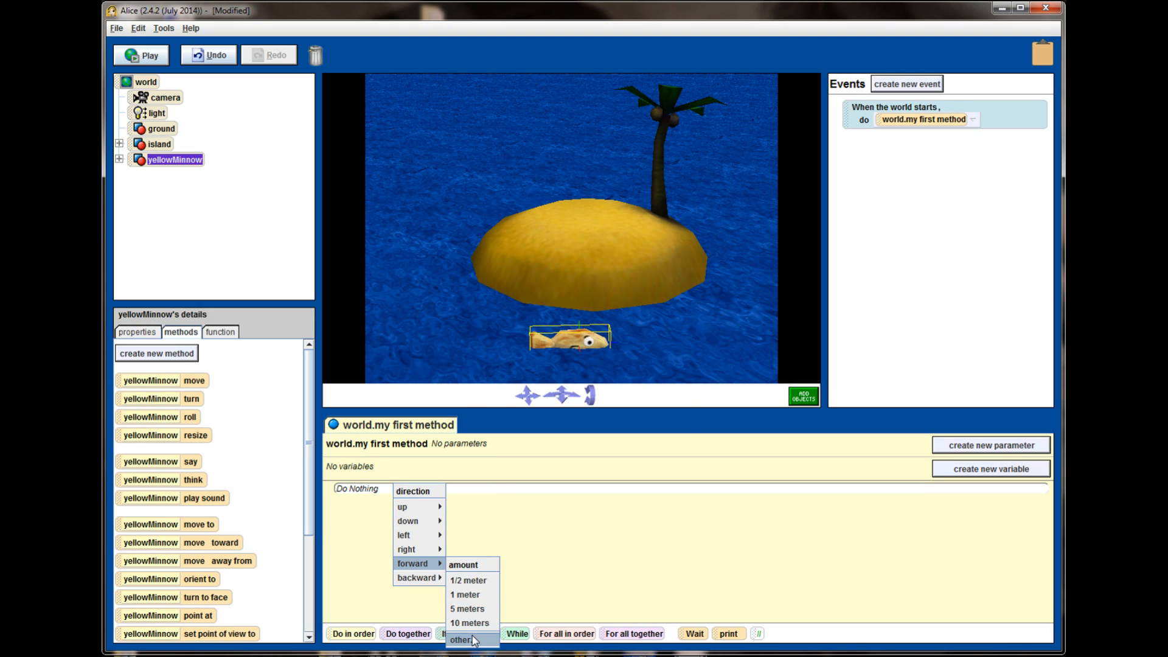
click(473, 639)
click(575, 363)
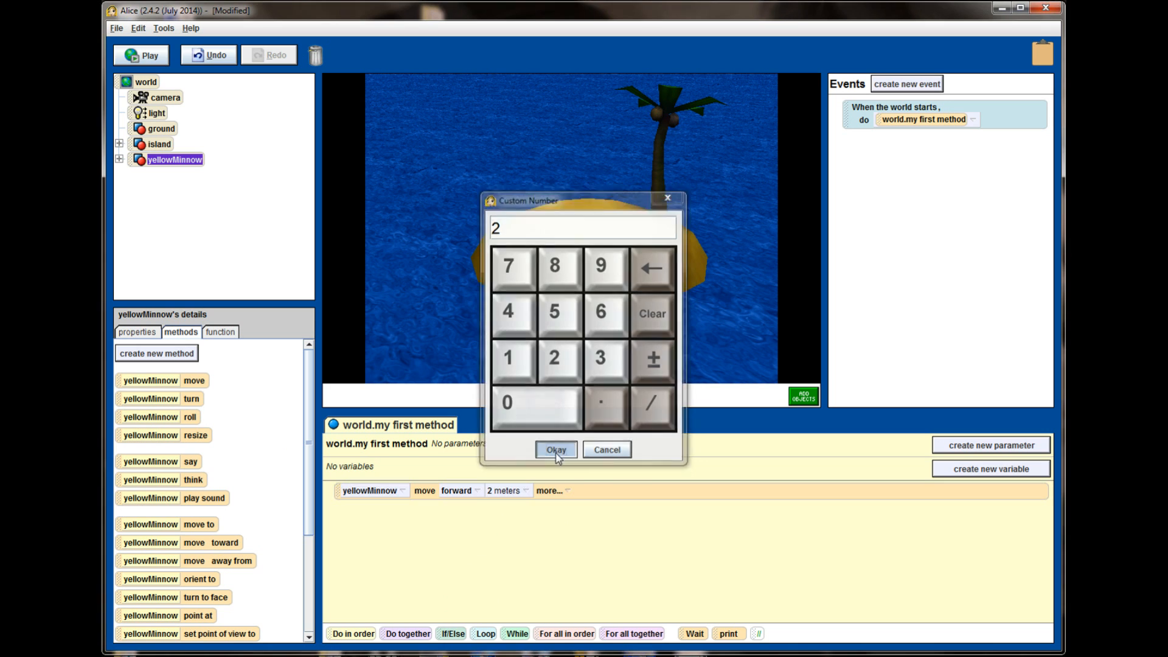
click(555, 453)
click(132, 57)
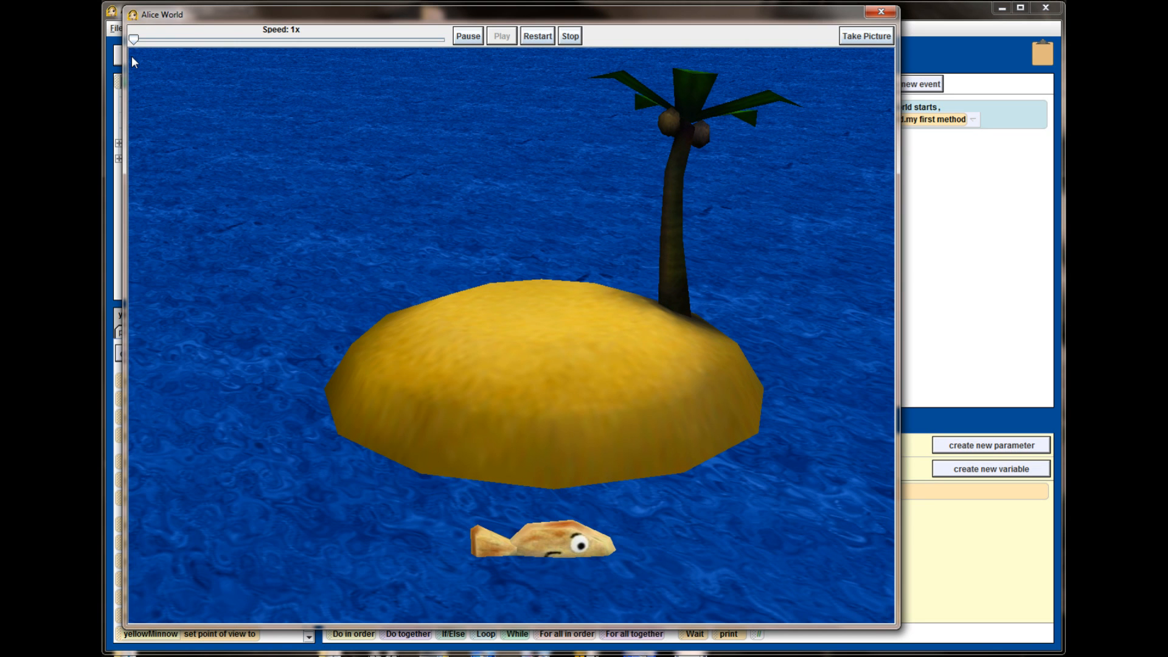
click(882, 12)
Add an instruction turning the yellowMinnow left 0.15 revolutions after the move, and play the world to test it.
drag(125, 398, 415, 538)
mouse_move(429, 554)
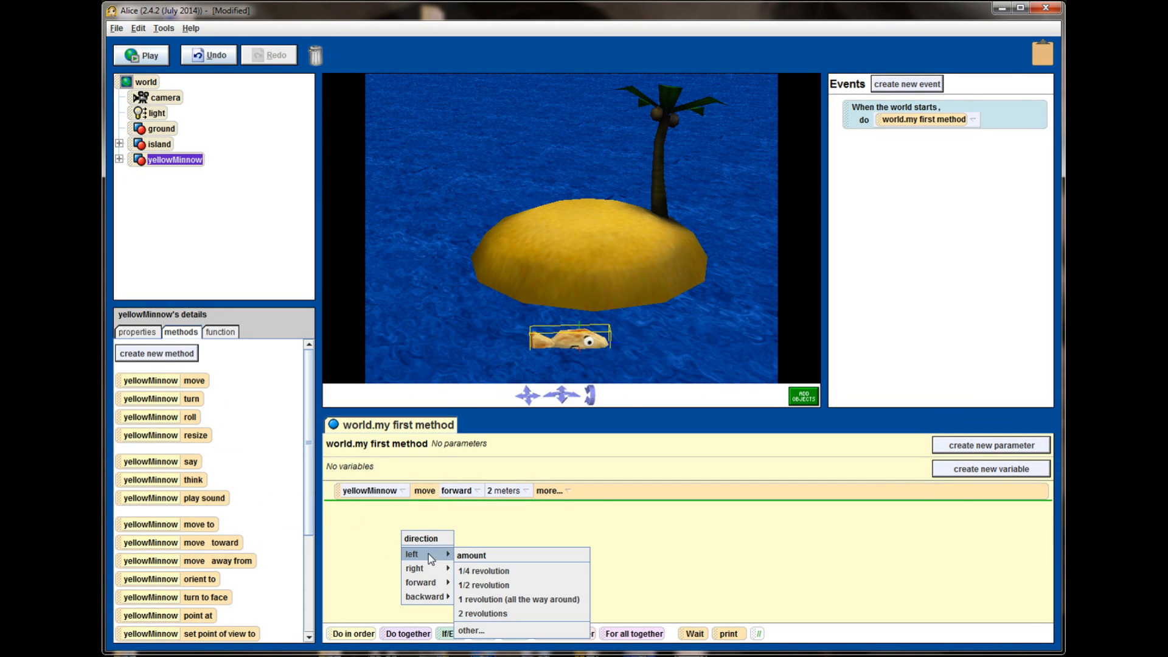
click(504, 631)
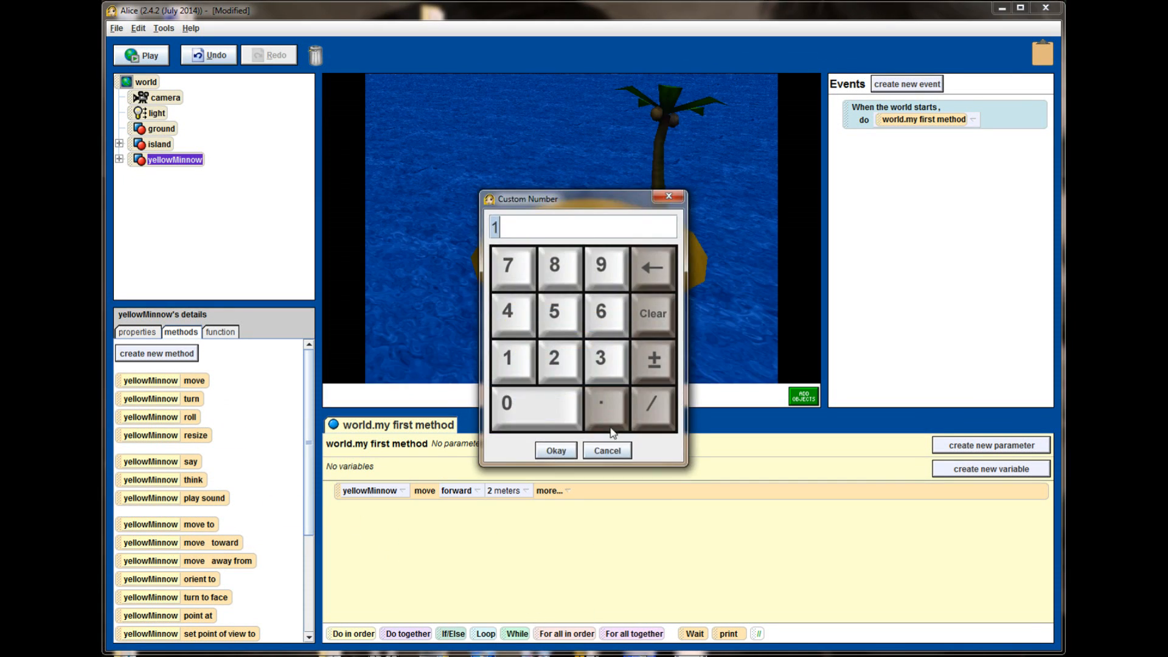
click(533, 378)
click(554, 314)
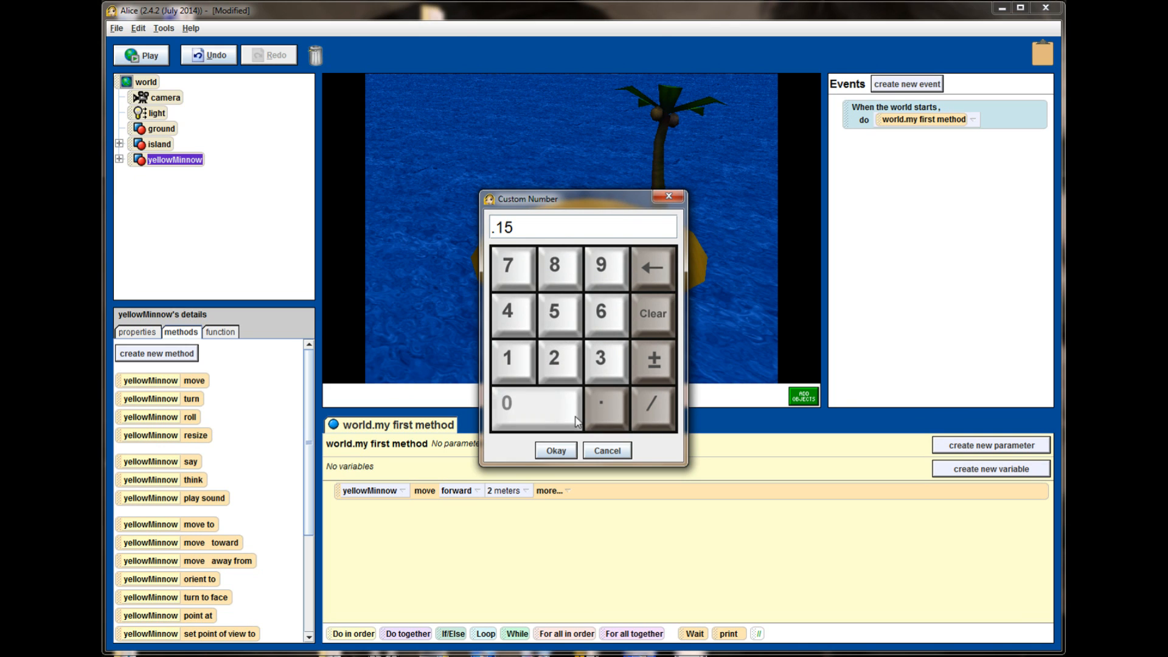
click(566, 457)
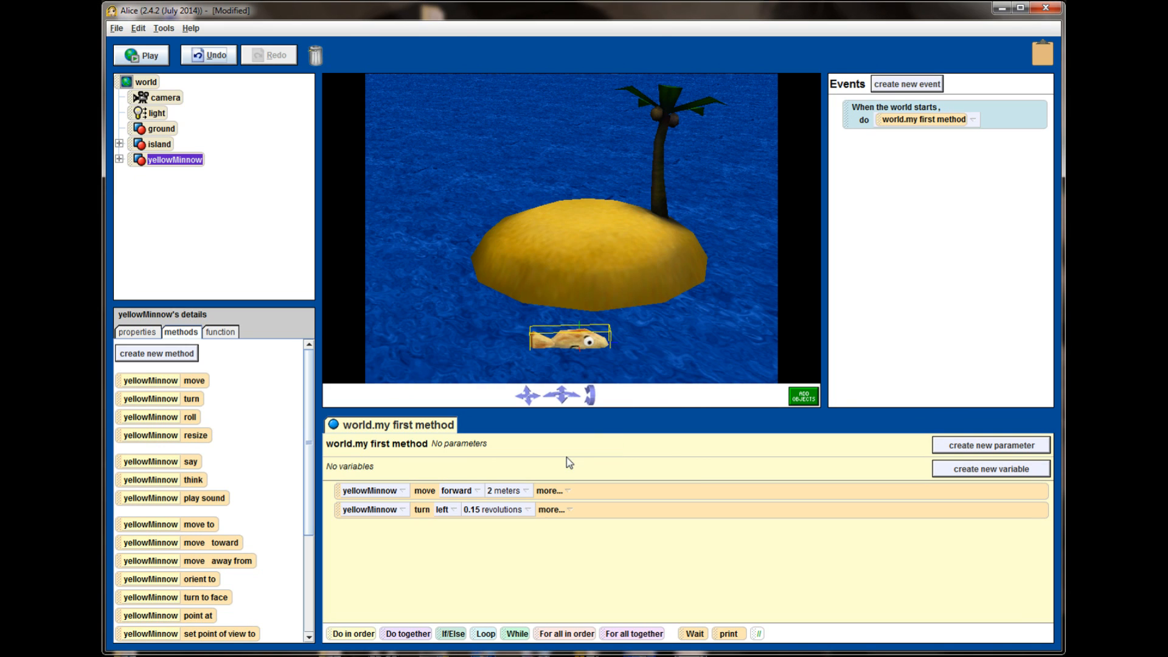
click(146, 55)
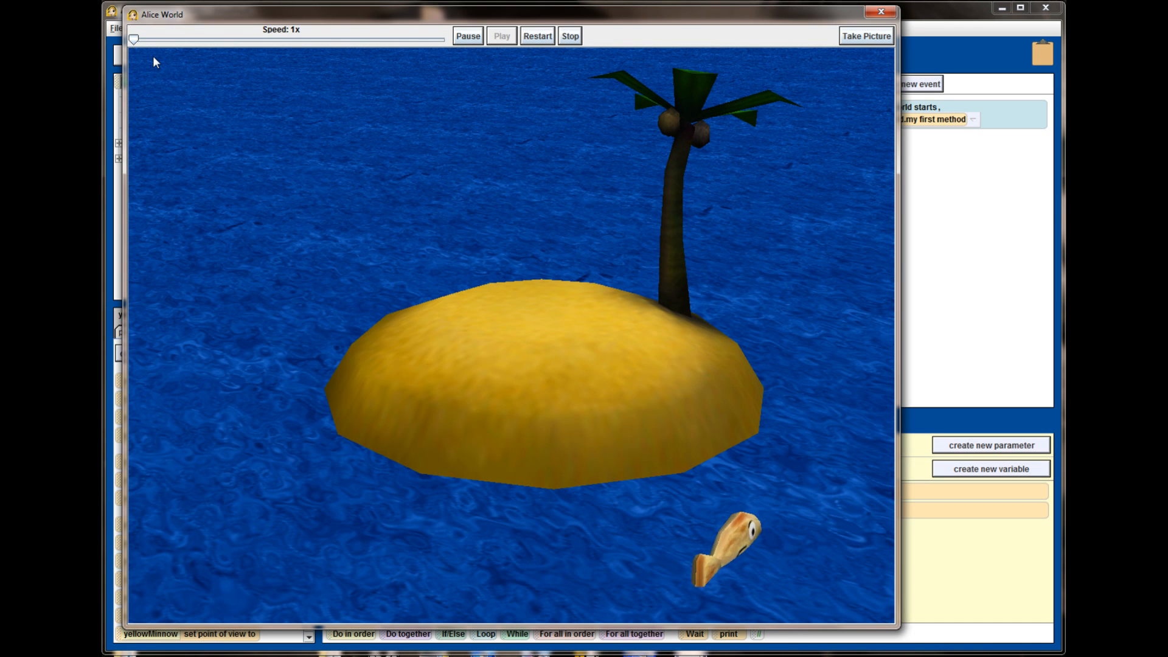
click(881, 12)
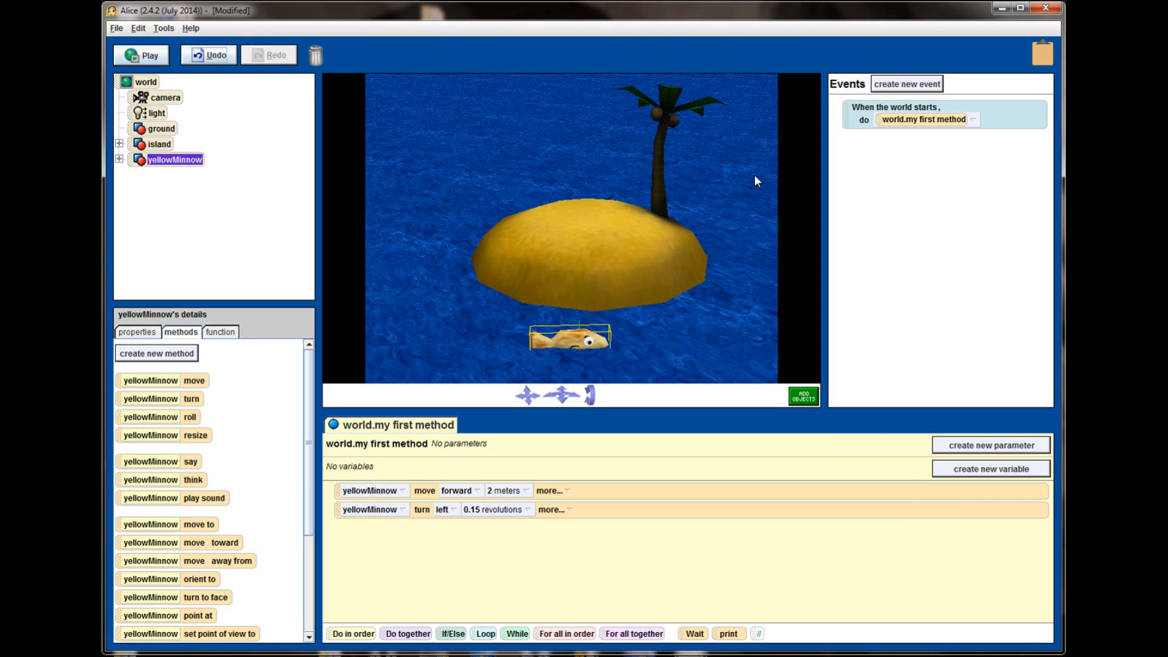
Add a second instruction moving the yellowMinnow forward 2 meters after the turn, and play the world to test it.
drag(144, 387, 453, 536)
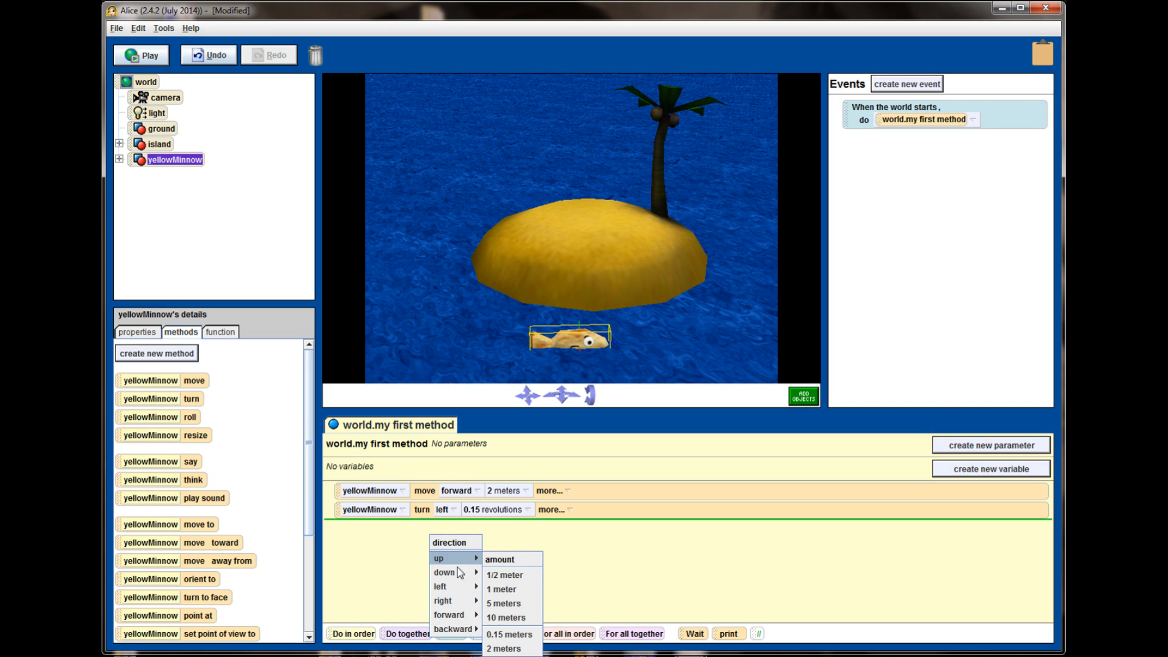
mouse_move(473, 629)
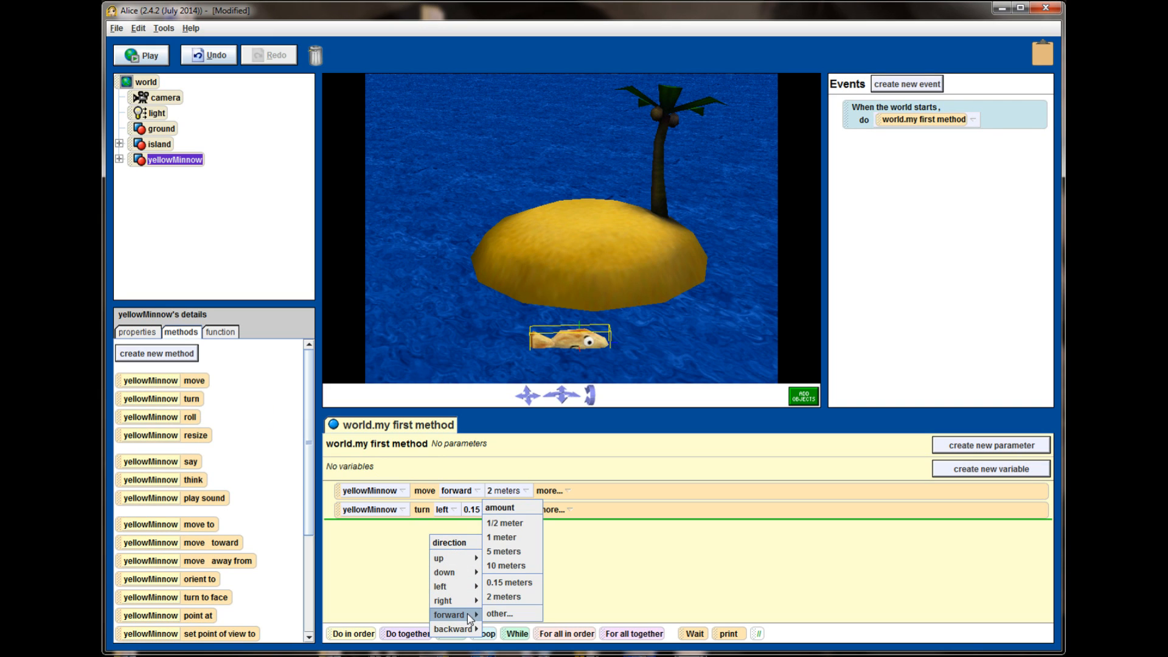
click(510, 597)
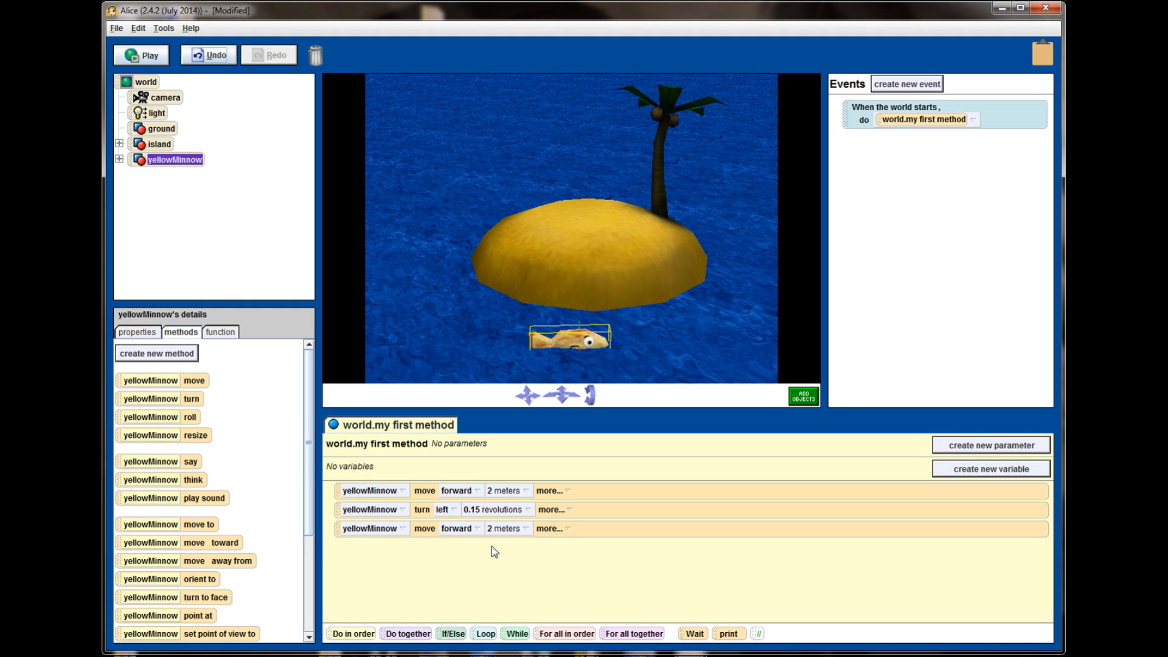
click(145, 56)
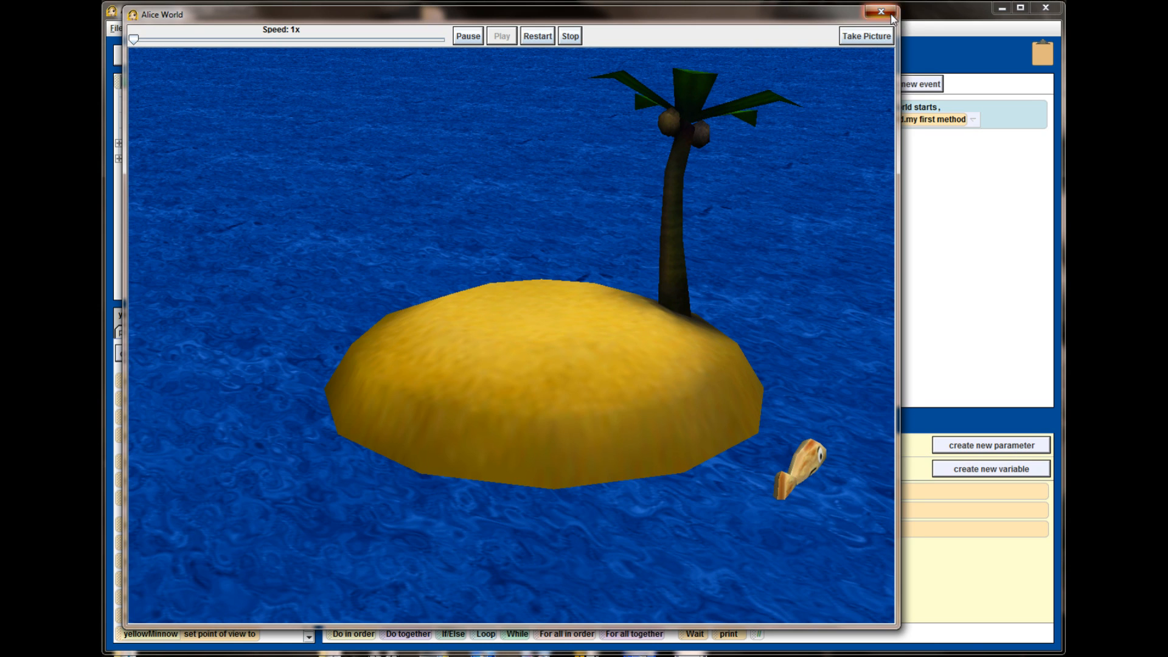
click(892, 15)
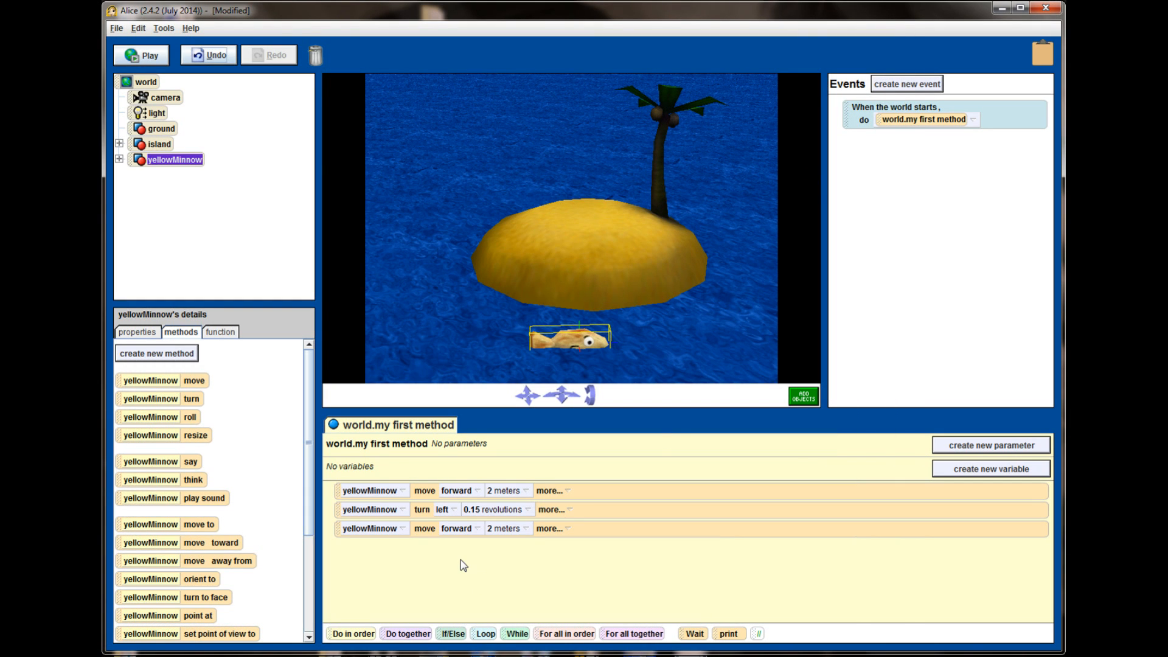
Delete both move instructions and the turn instruction from world.my first method.
right_click(339, 534)
click(356, 551)
right_click(341, 511)
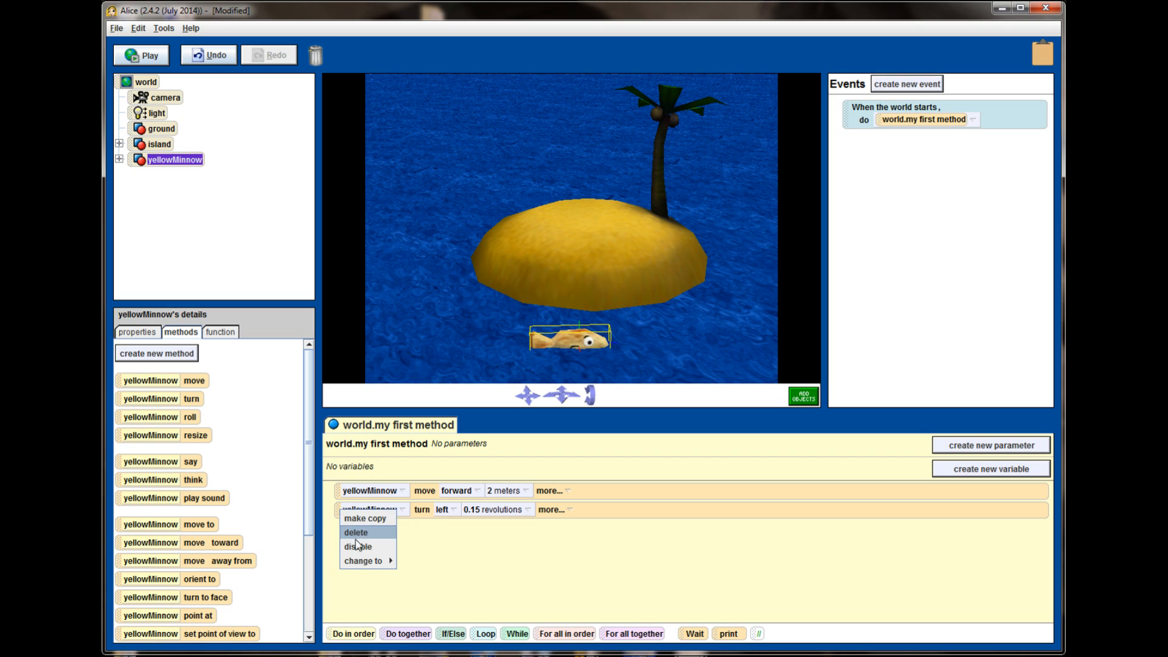
click(357, 533)
right_click(341, 490)
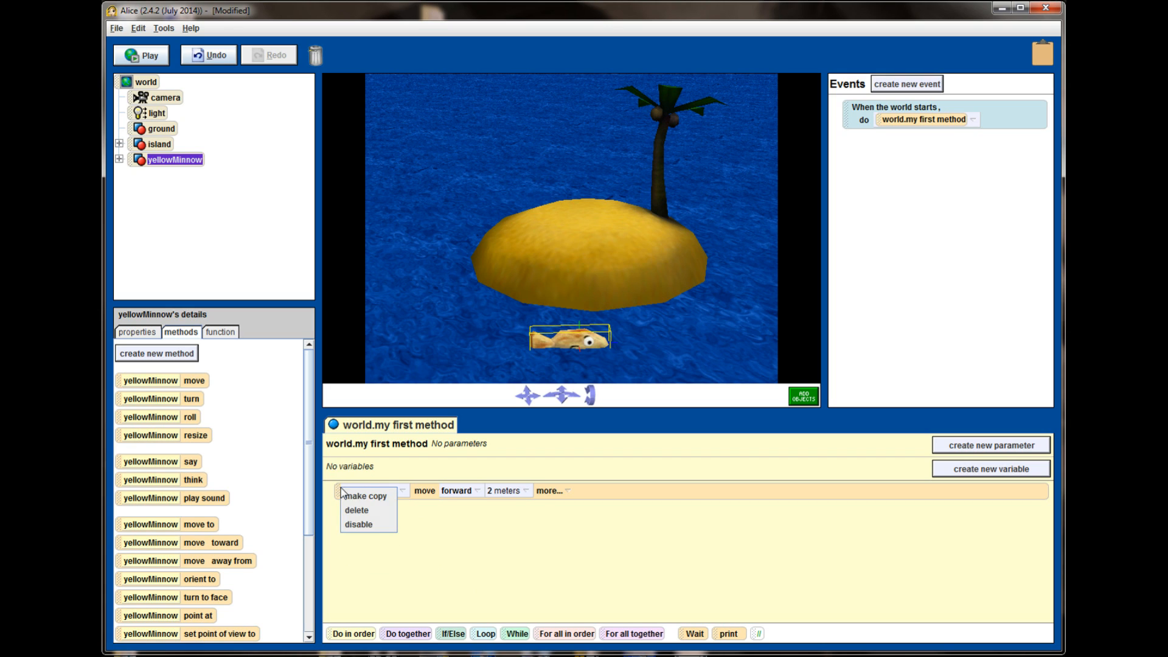
click(357, 510)
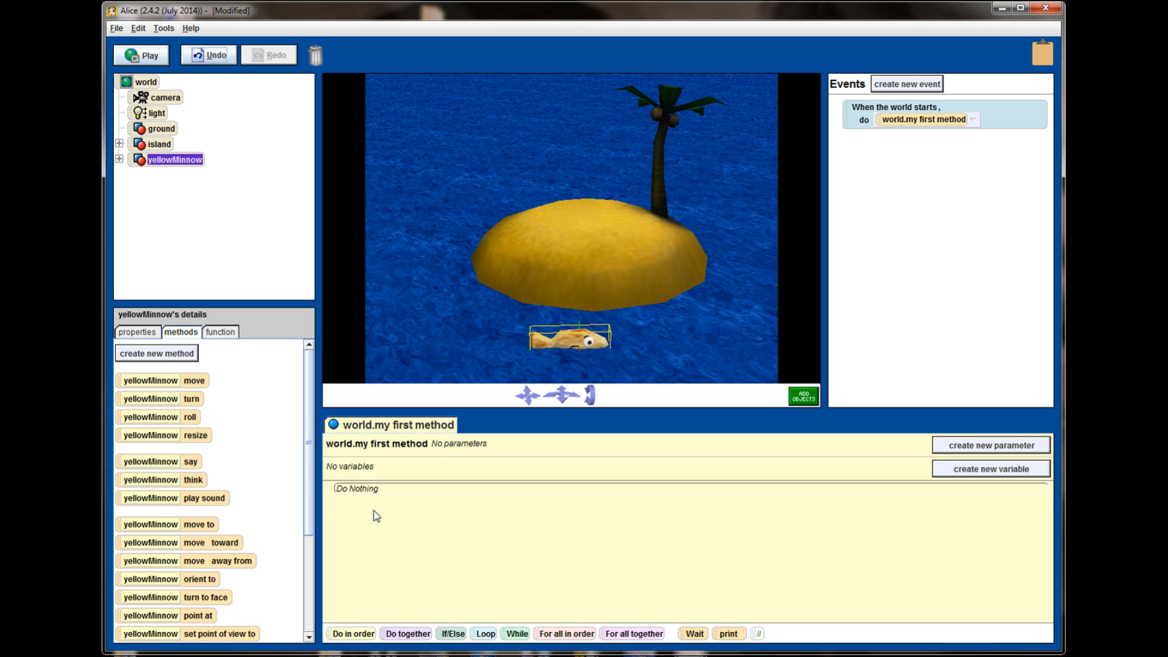
Add an instruction turning the yellowMinnow left 1 revolution with a duration of 4 seconds, and play the world to test it.
drag(122, 402, 341, 491)
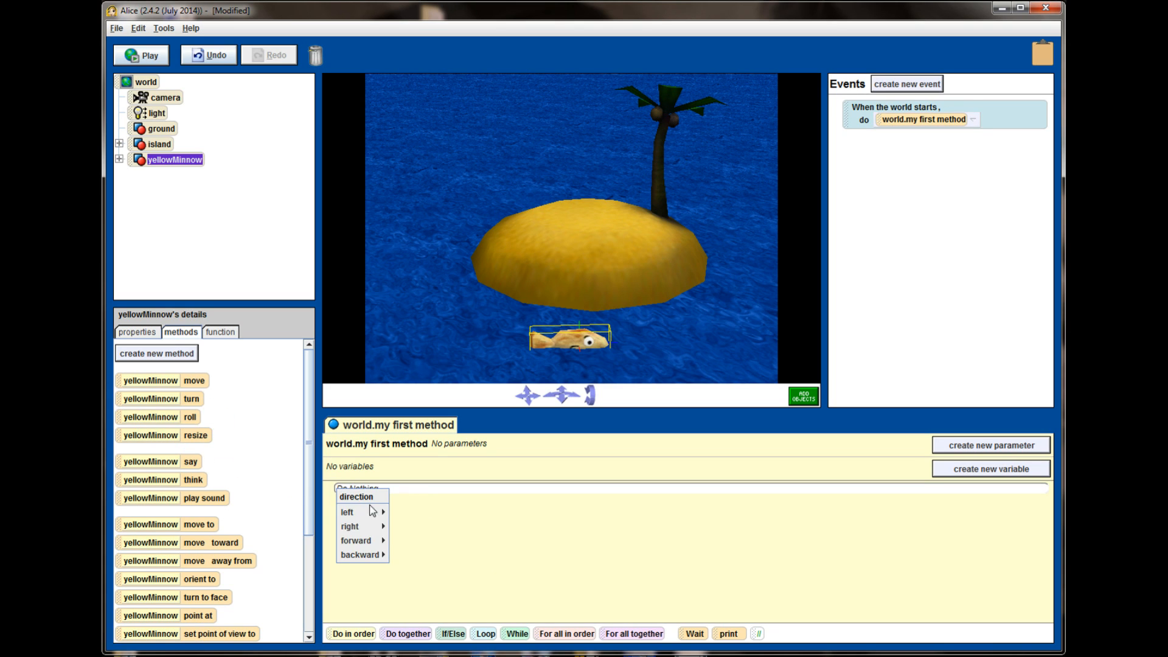
mouse_move(376, 518)
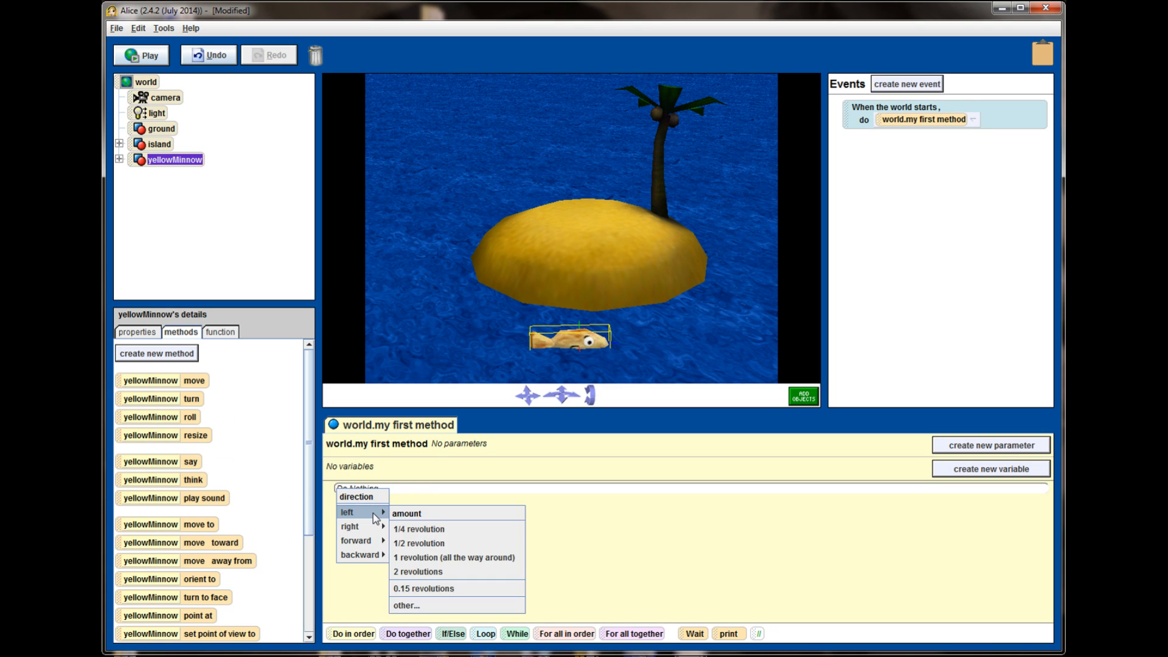
click(458, 558)
click(550, 494)
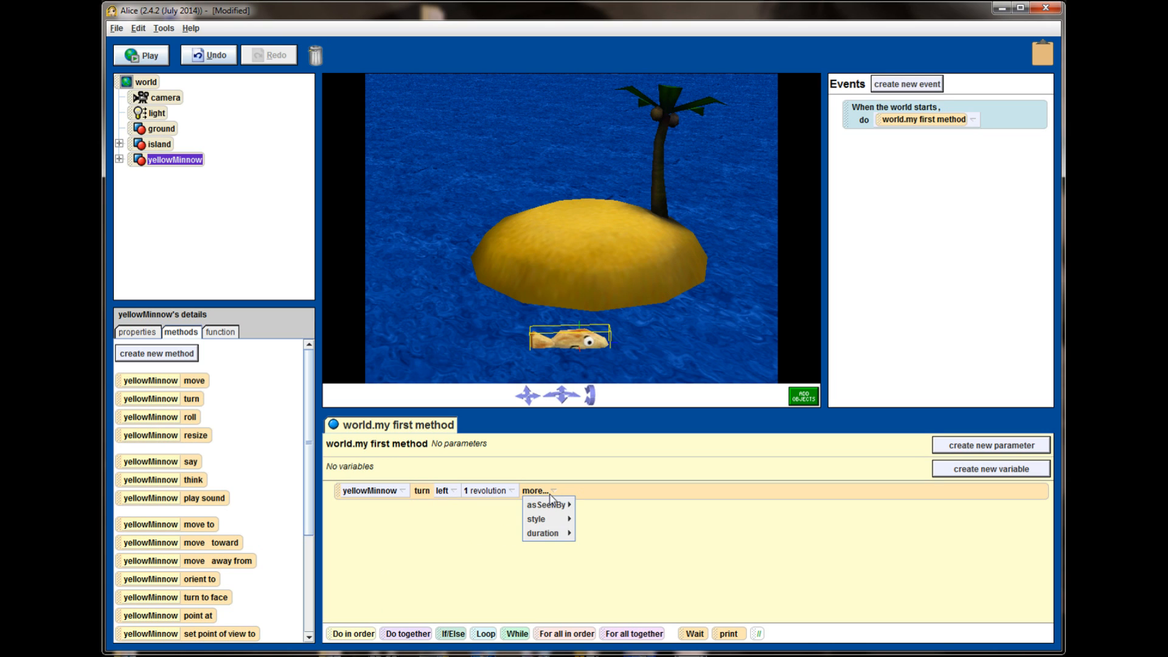
mouse_move(563, 534)
click(645, 630)
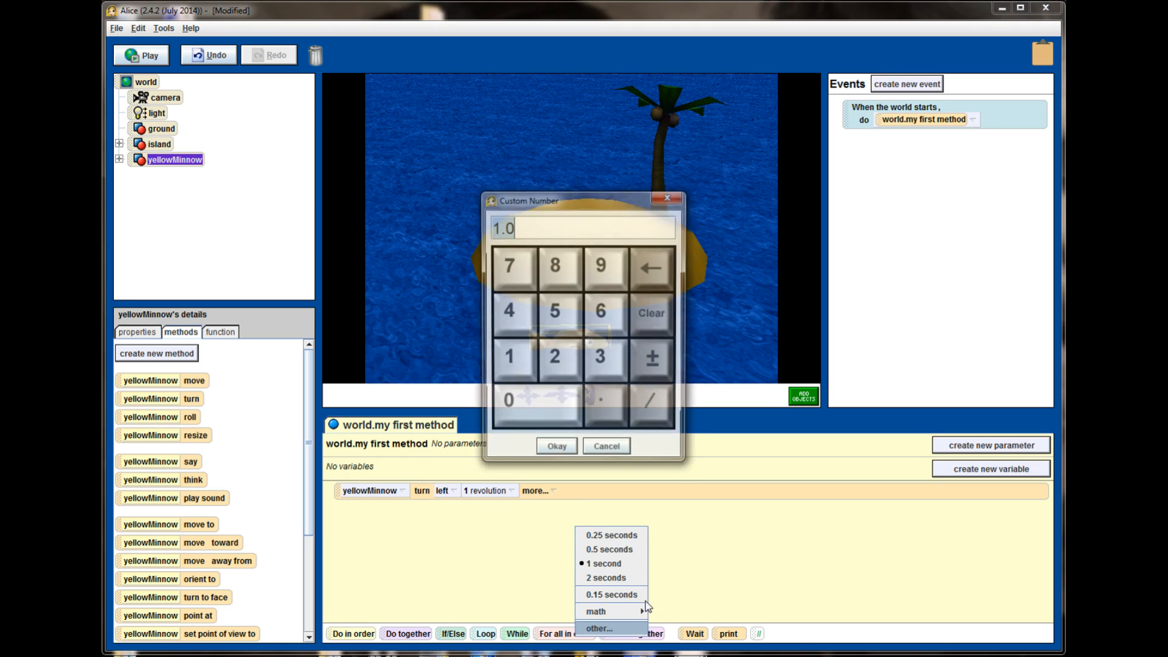
text(4)
click(556, 450)
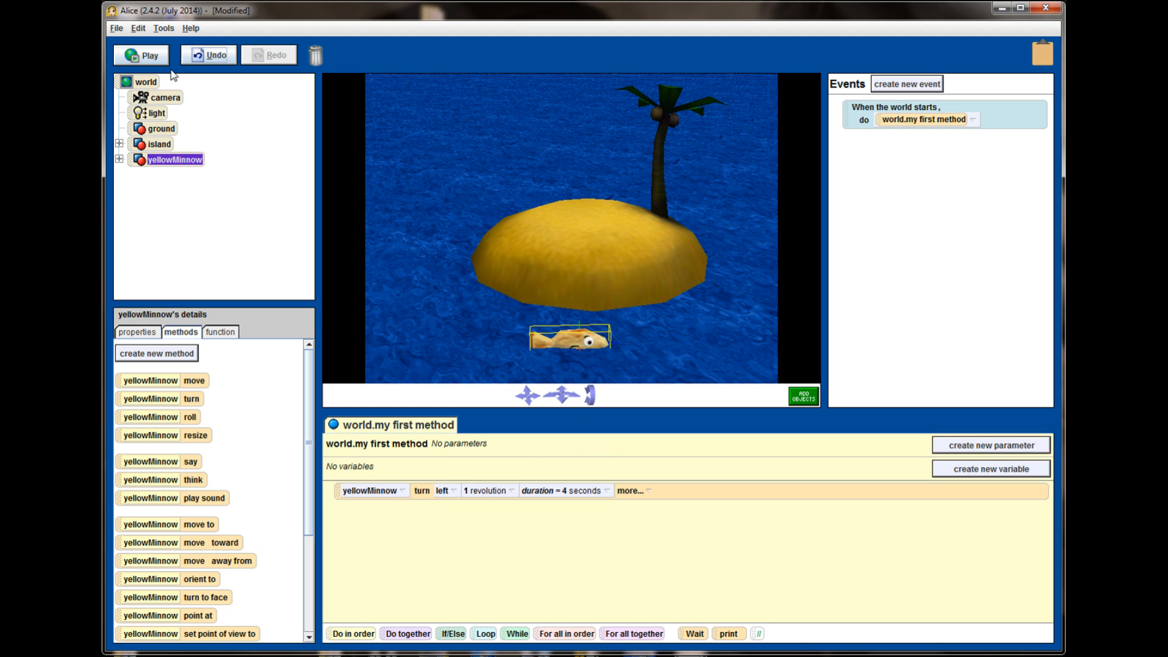
click(156, 58)
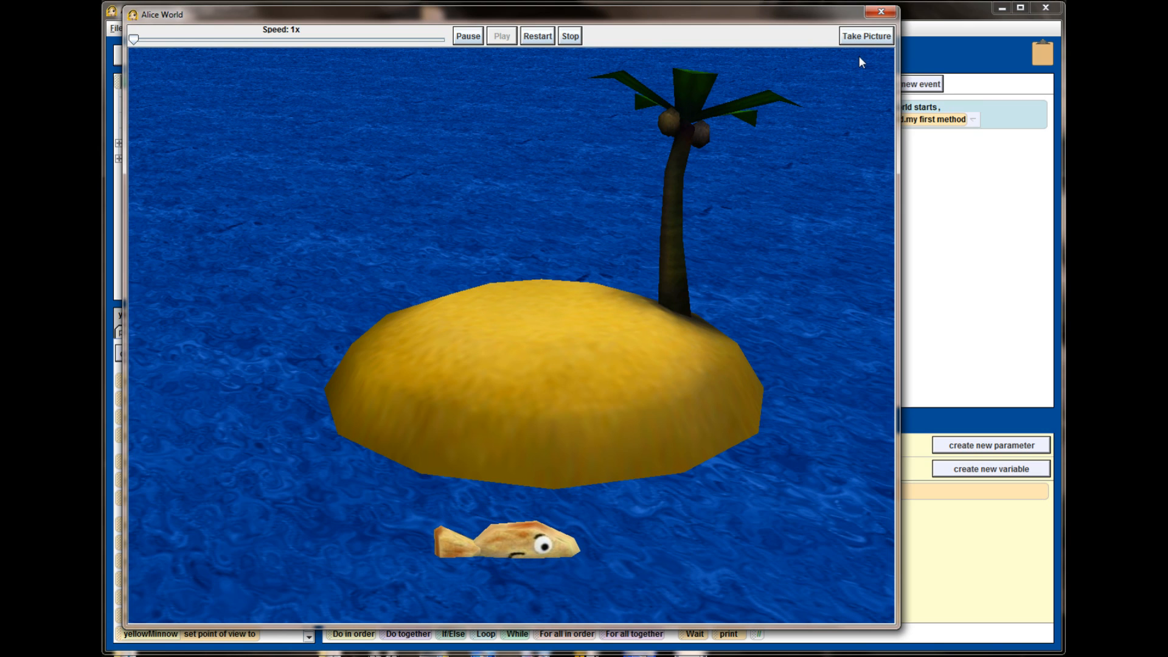
click(881, 12)
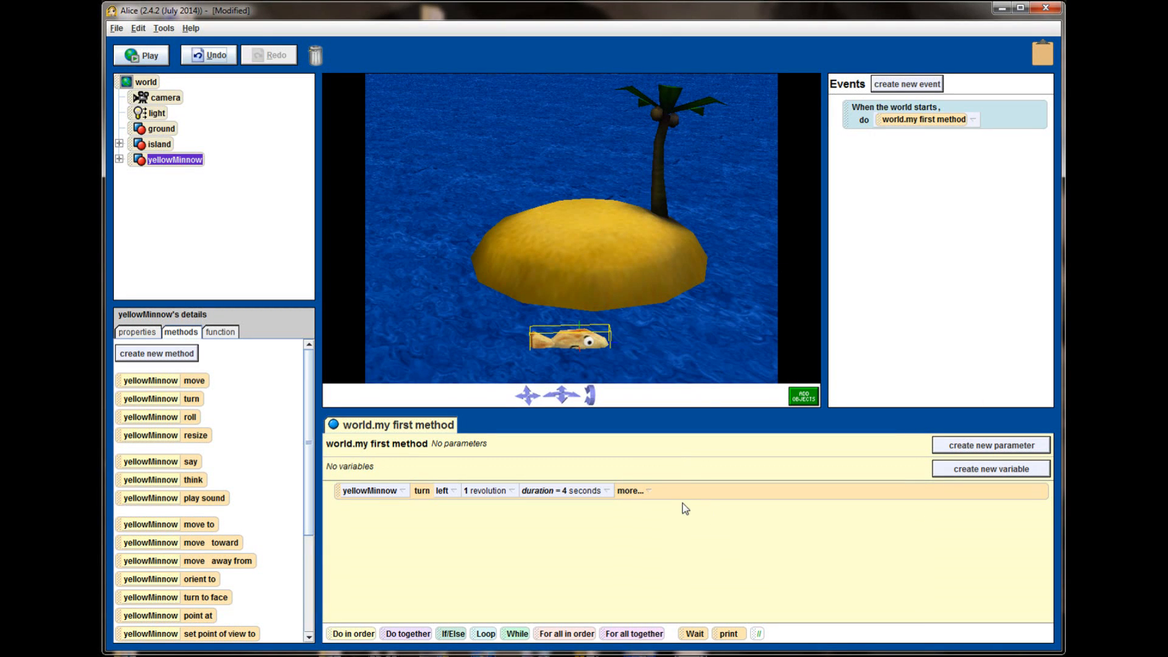
Set the turn instruction's asSeenBy option to the entire island, and play the world to test it.
click(640, 493)
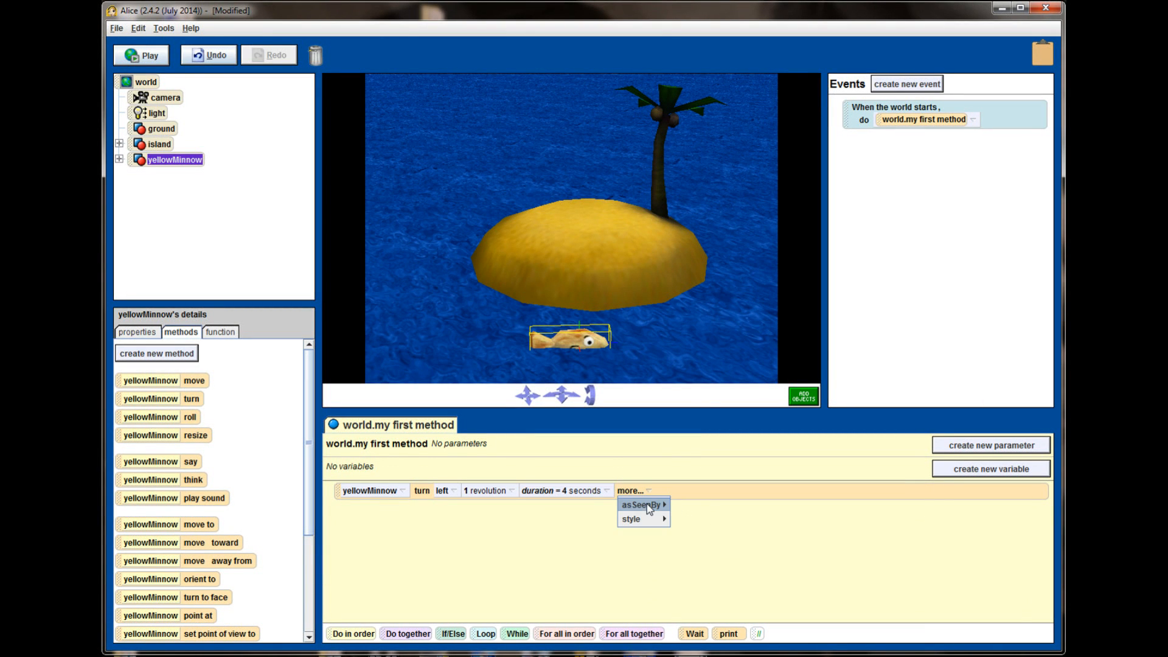
mouse_move(648, 509)
mouse_move(729, 564)
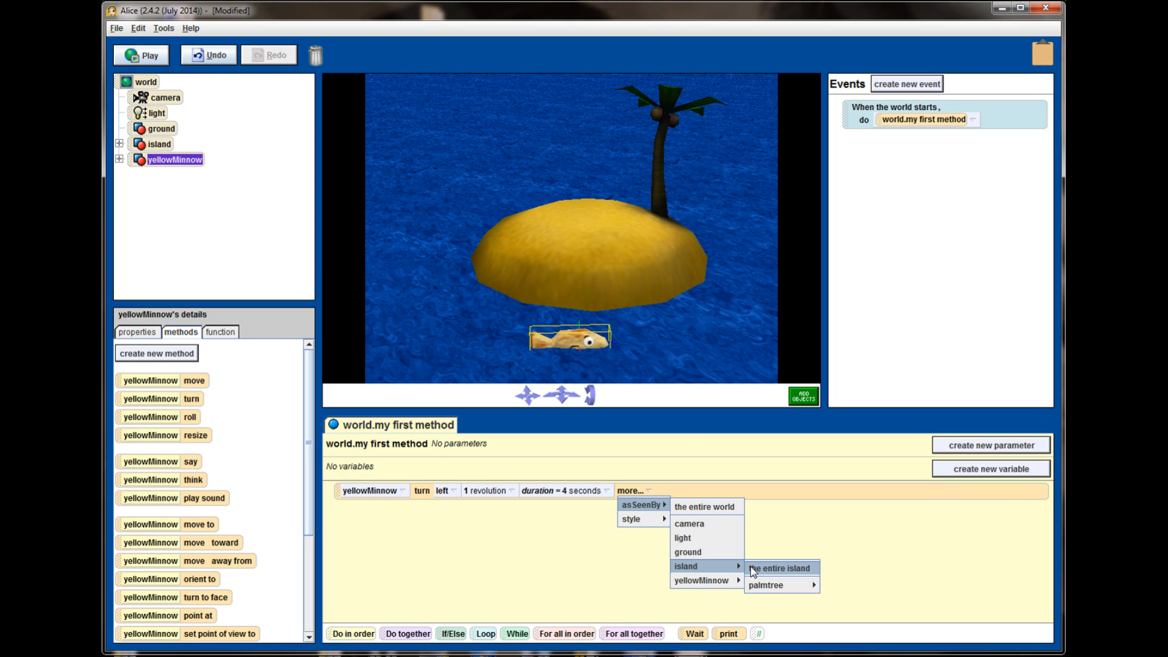
click(756, 570)
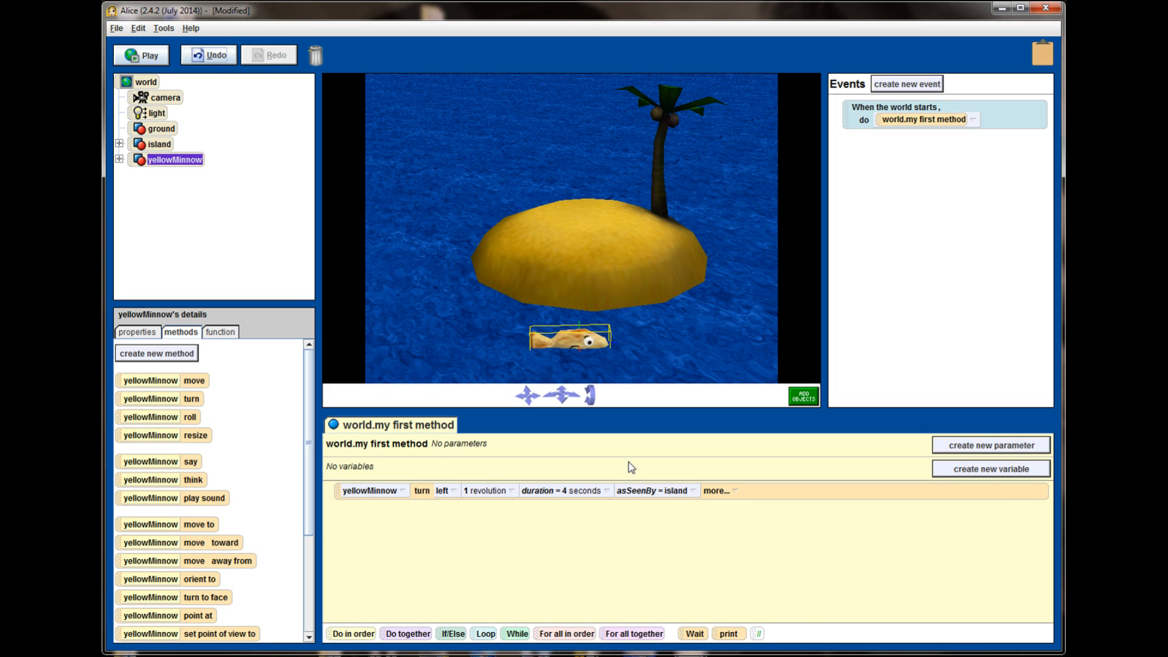
click(149, 59)
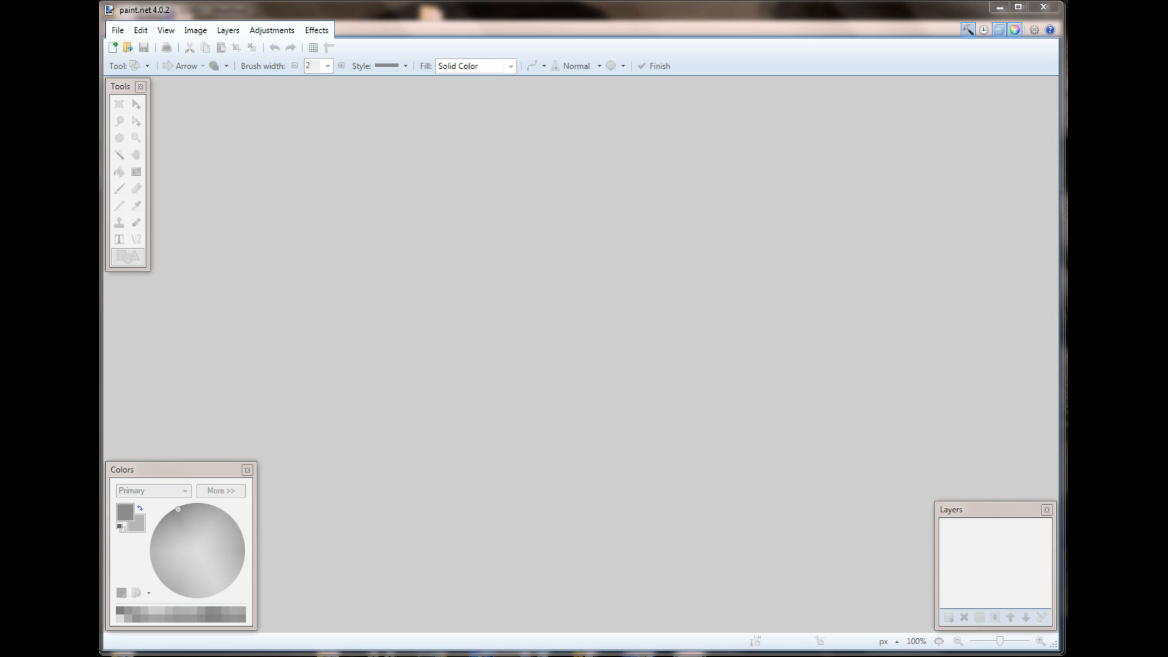
Switch to paint.net, create a new 800 × 600 pixel image and add a new layer above the background.
click(122, 31)
click(132, 43)
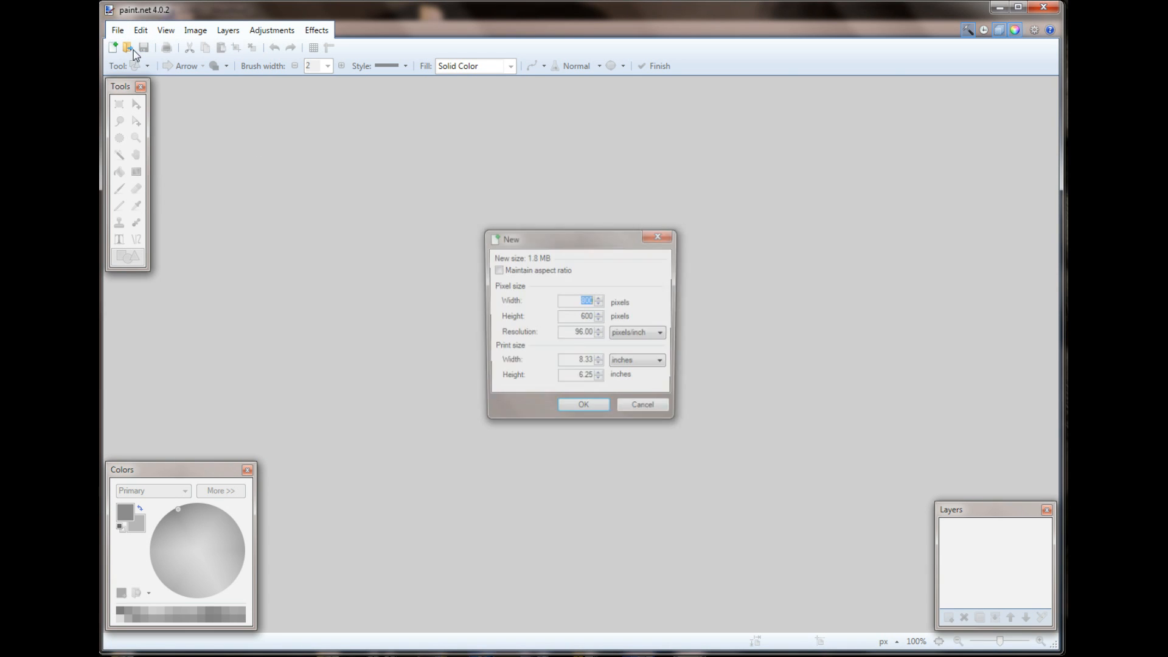
click(592, 408)
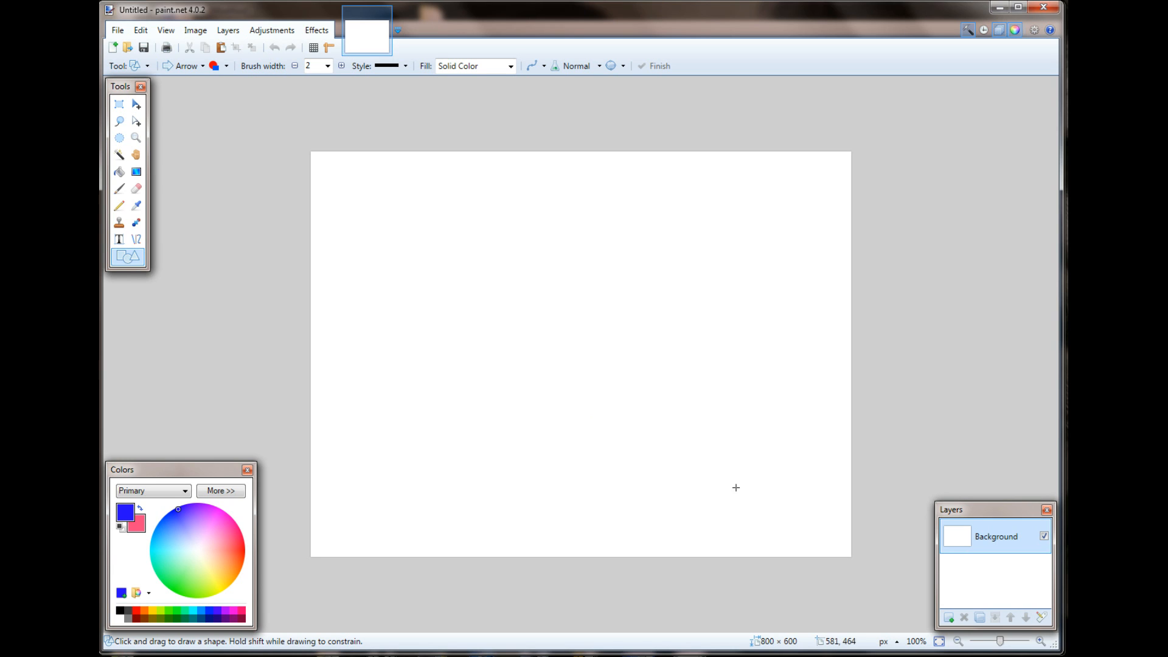
click(950, 618)
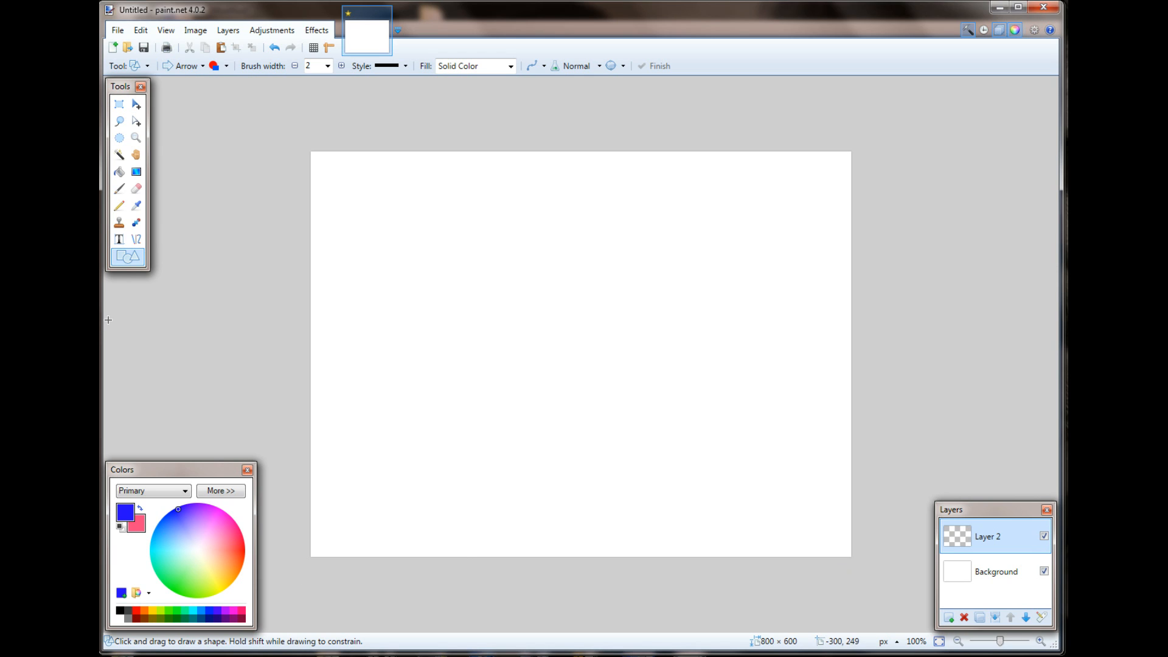
Draw a green arrow about 172 × 80 pixels, rotate it about 178.69° to point left, and place it near the canvas center.
click(177, 588)
drag(498, 301, 615, 354)
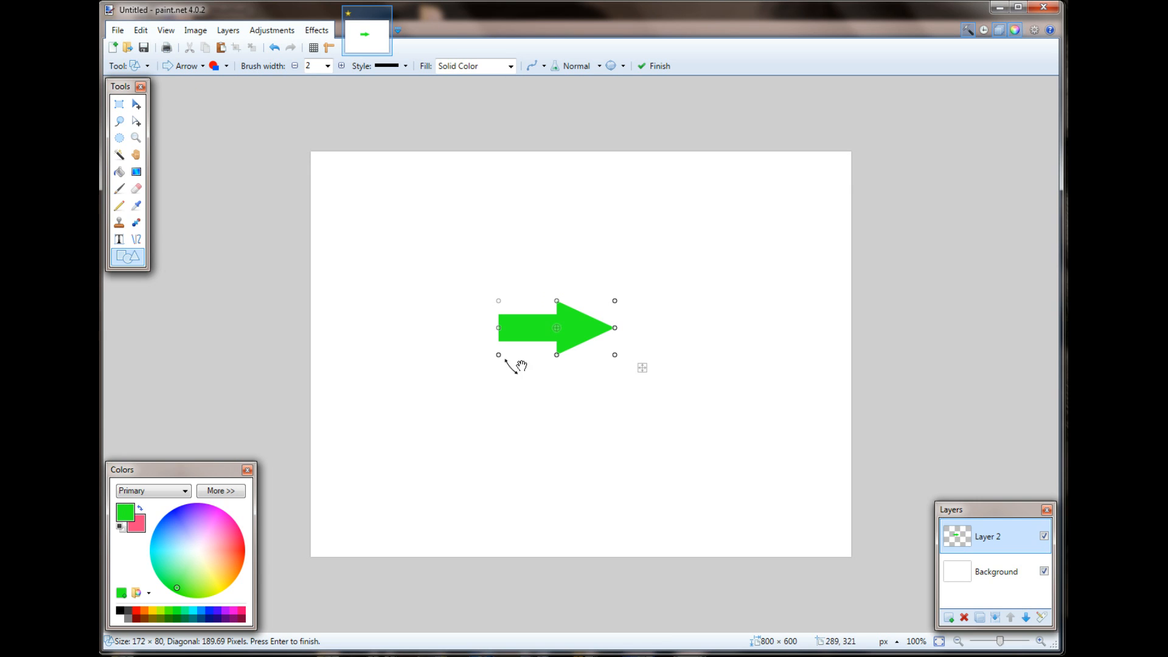
drag(597, 334, 518, 324)
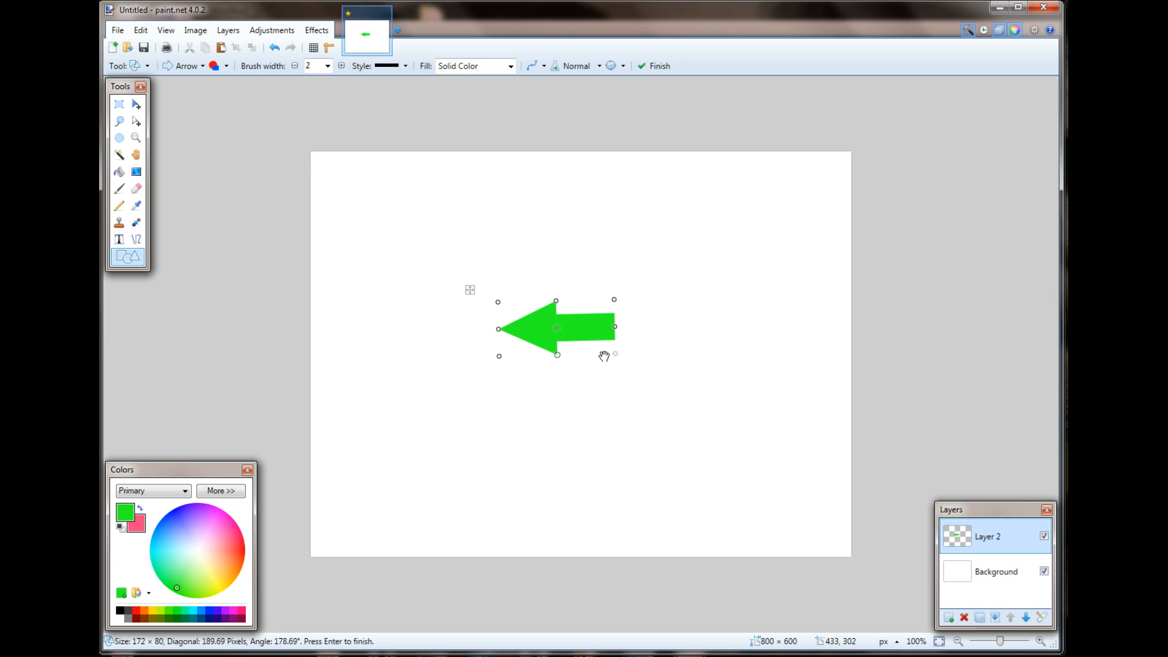
drag(470, 290, 493, 317)
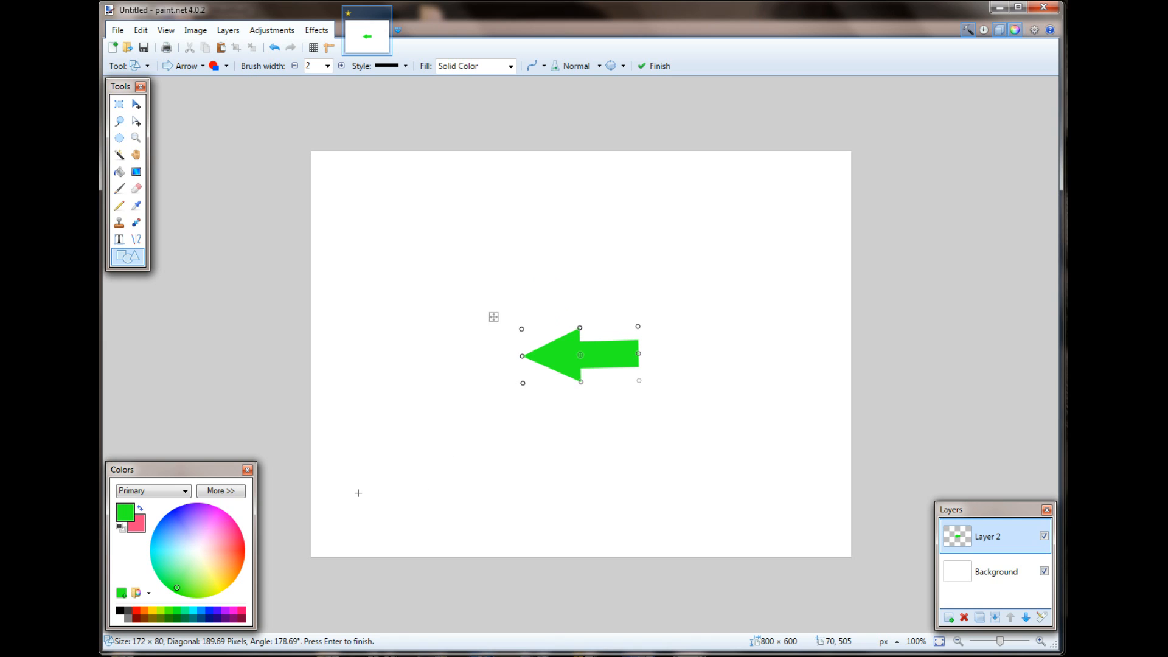
Draw a yellow right-pointing arrow about 60 × 45 pixels directly below the green arrow.
drag(538, 440, 578, 469)
drag(217, 591, 216, 592)
drag(602, 488, 625, 479)
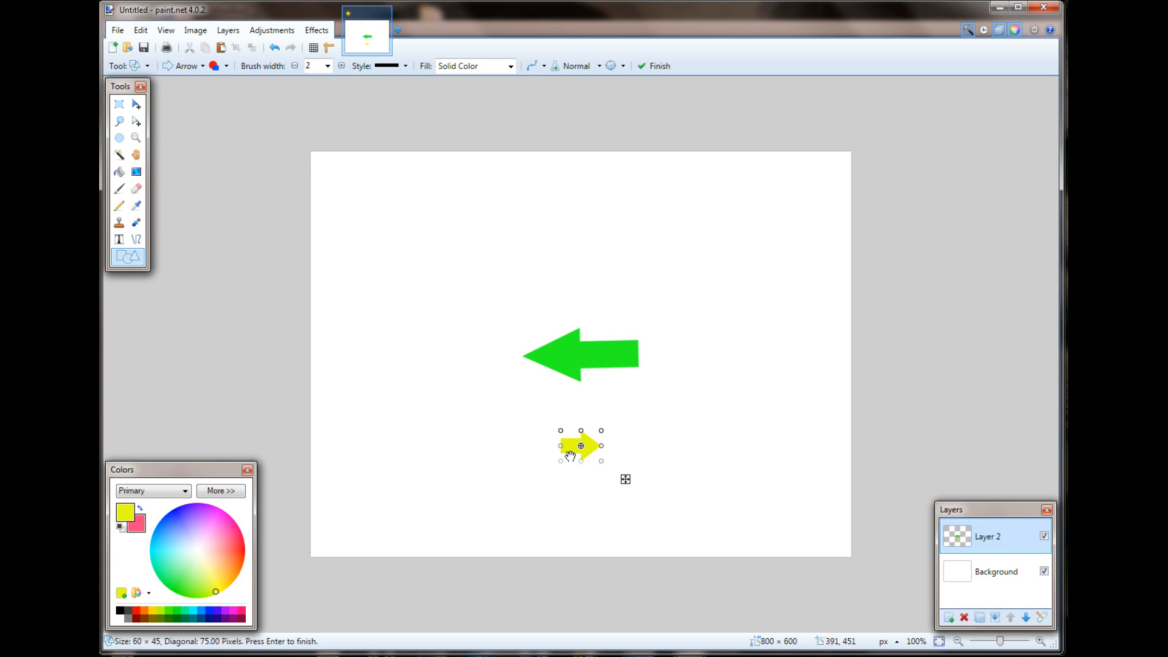
Select the area around the yellow arrow, rotate it freehand about its own center by about 1.67°, and deselect it.
click(119, 104)
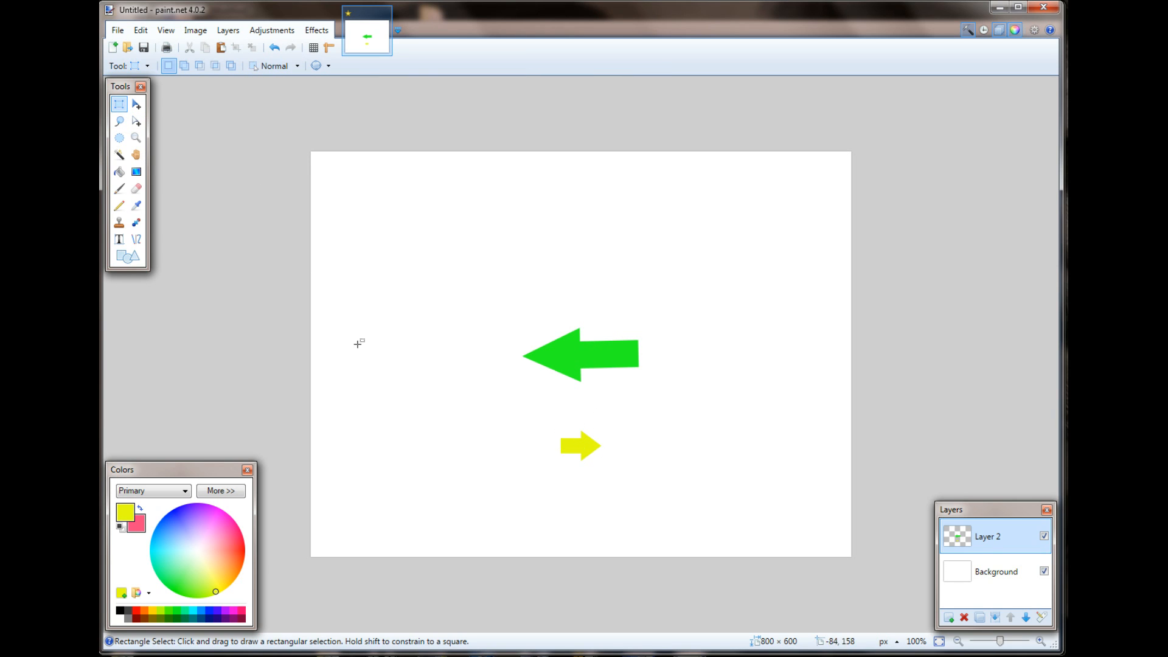
drag(513, 411, 655, 486)
click(136, 104)
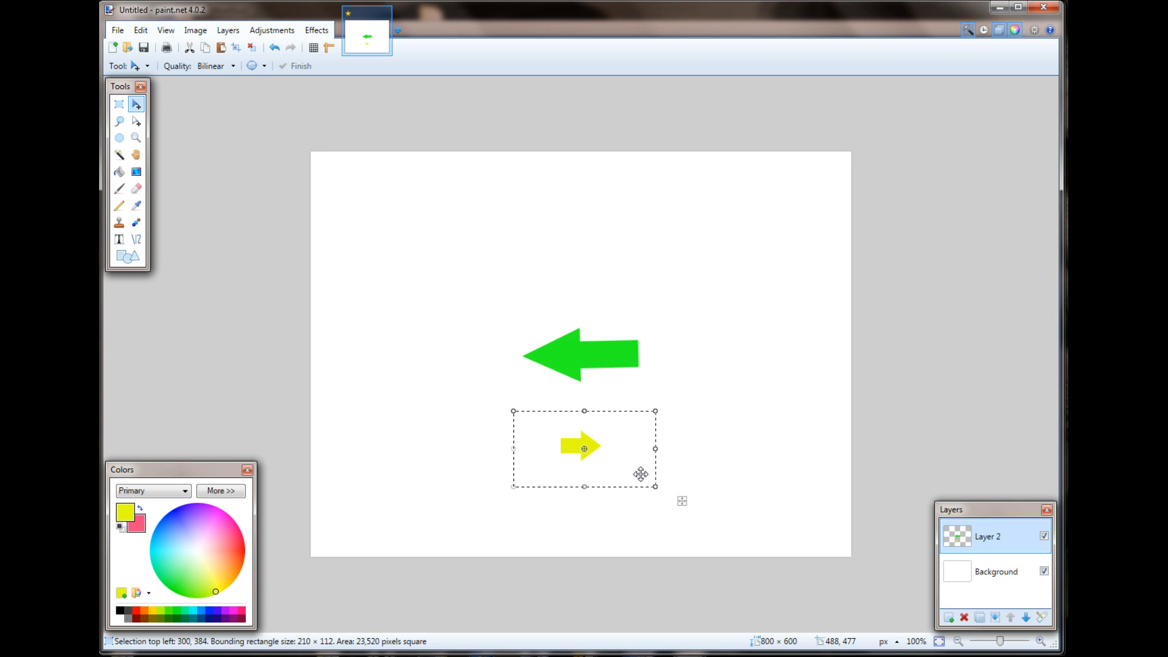
mouse_move(616, 461)
mouse_down()
mouse_move(615, 436)
mouse_move(587, 412)
mouse_move(559, 425)
mouse_move(556, 459)
mouse_move(600, 475)
mouse_move(611, 458)
mouse_up()
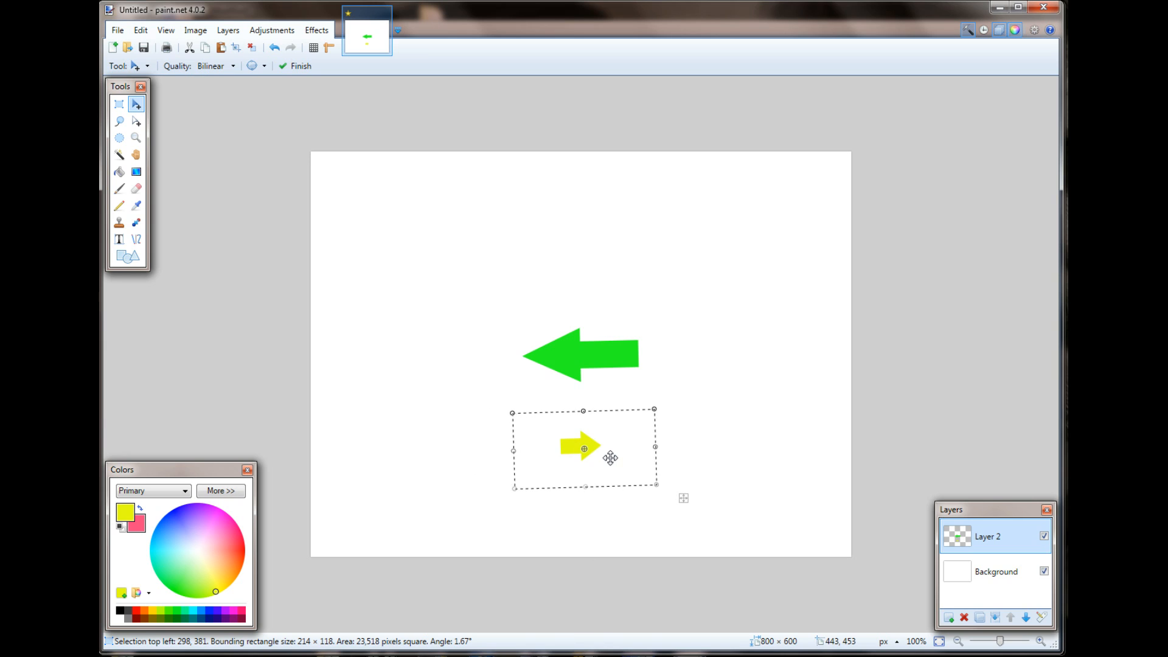
key(s)
click(399, 363)
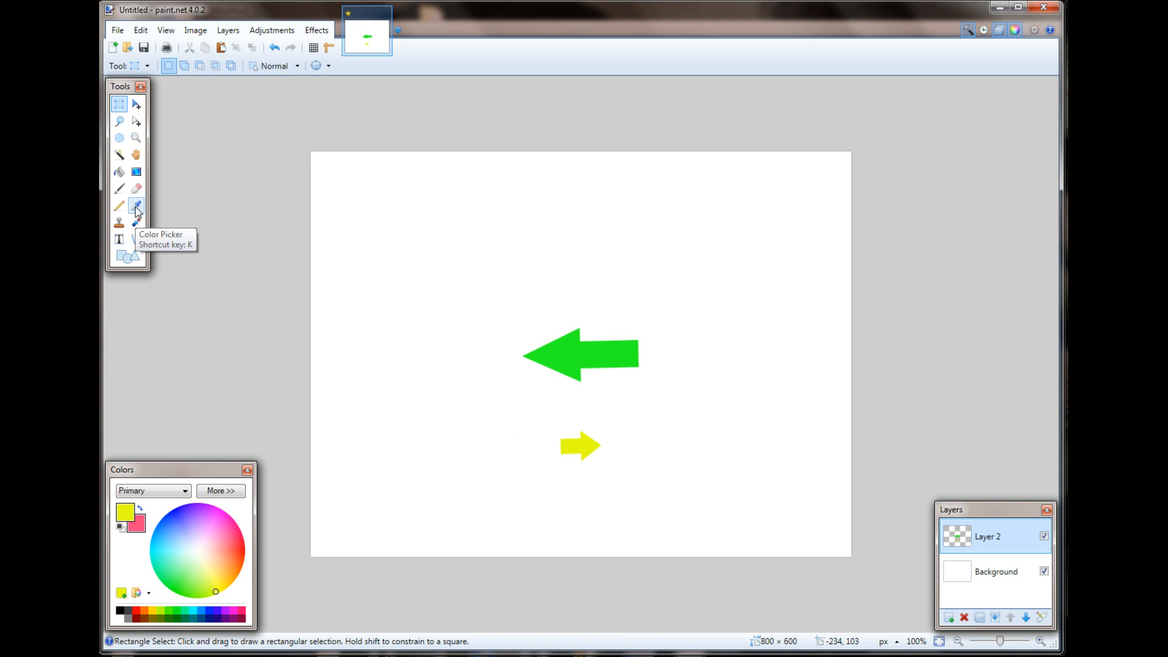
Draw a blue line about 137 pixels long from the yellow arrow's center up to the green arrow's center.
click(136, 239)
drag(172, 522, 173, 513)
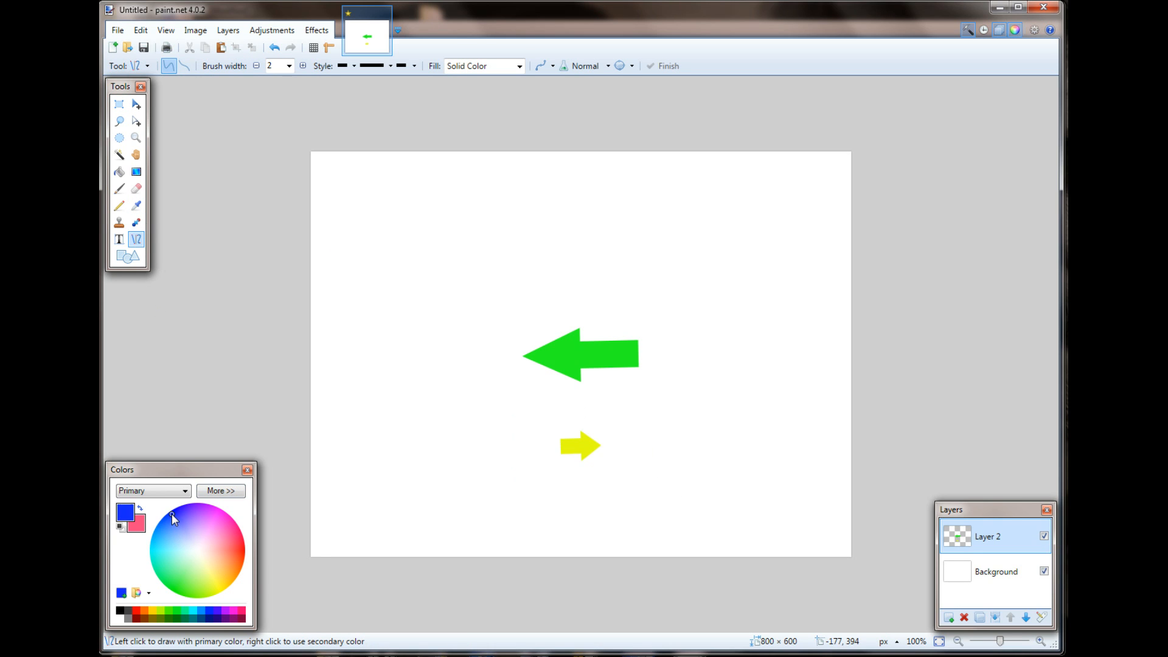
click(579, 446)
drag(579, 446, 580, 355)
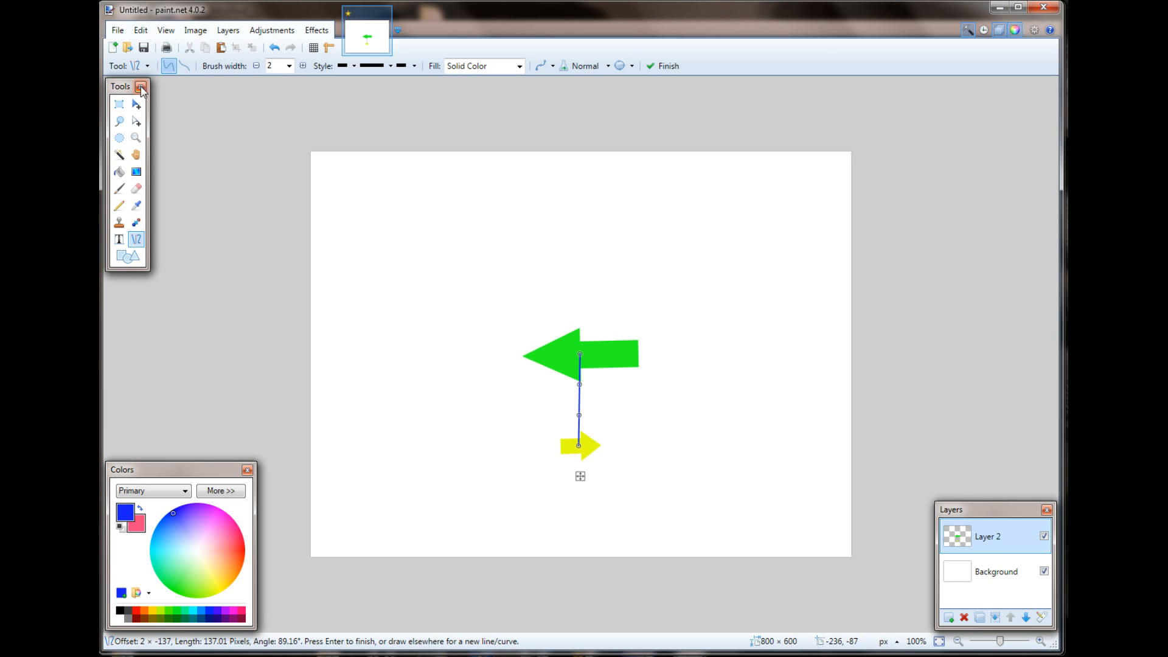
Select both arrows and the connecting blue line together, and rotate them freehand as one group about the selection's center.
click(119, 104)
drag(365, 239, 822, 501)
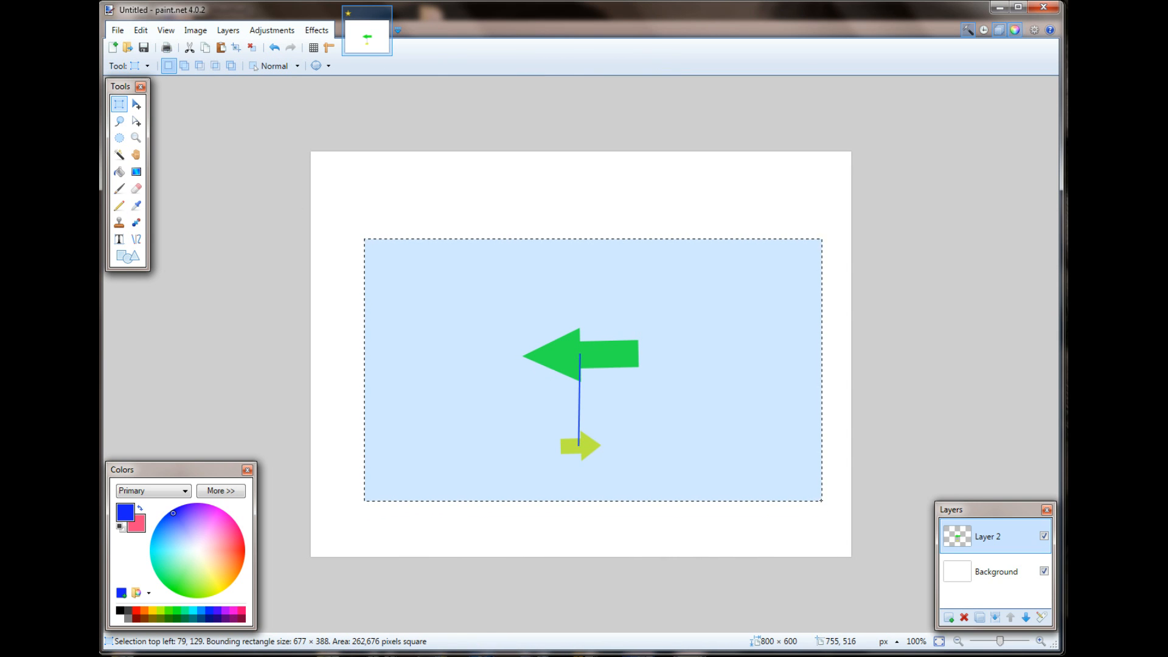
click(136, 104)
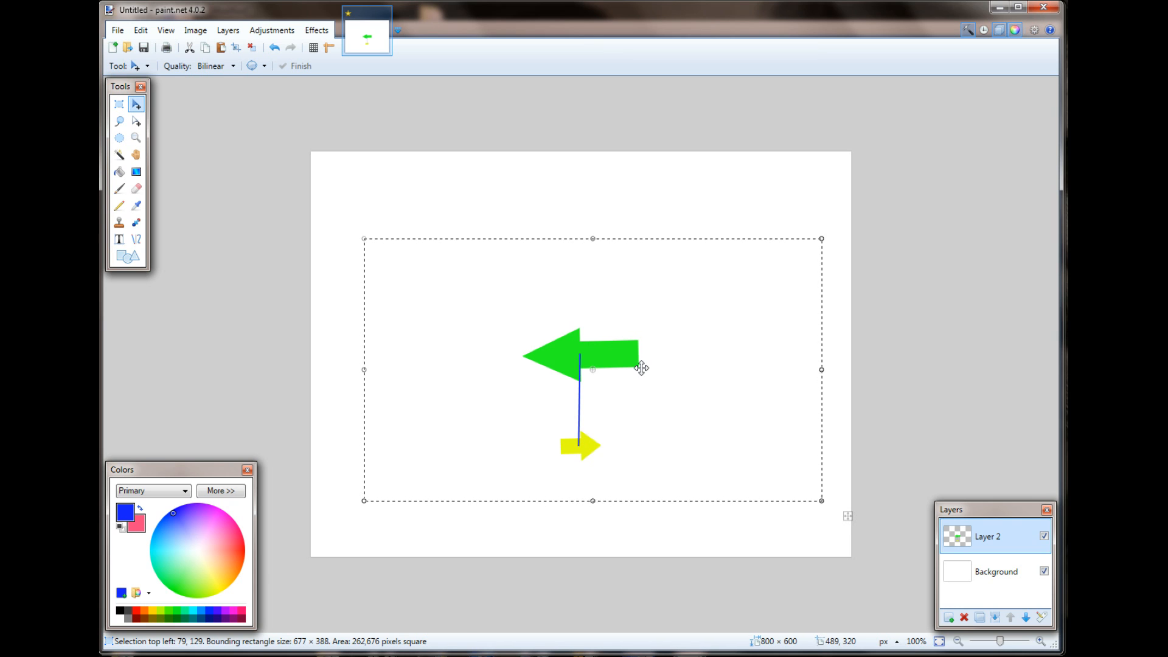
drag(645, 373, 685, 381)
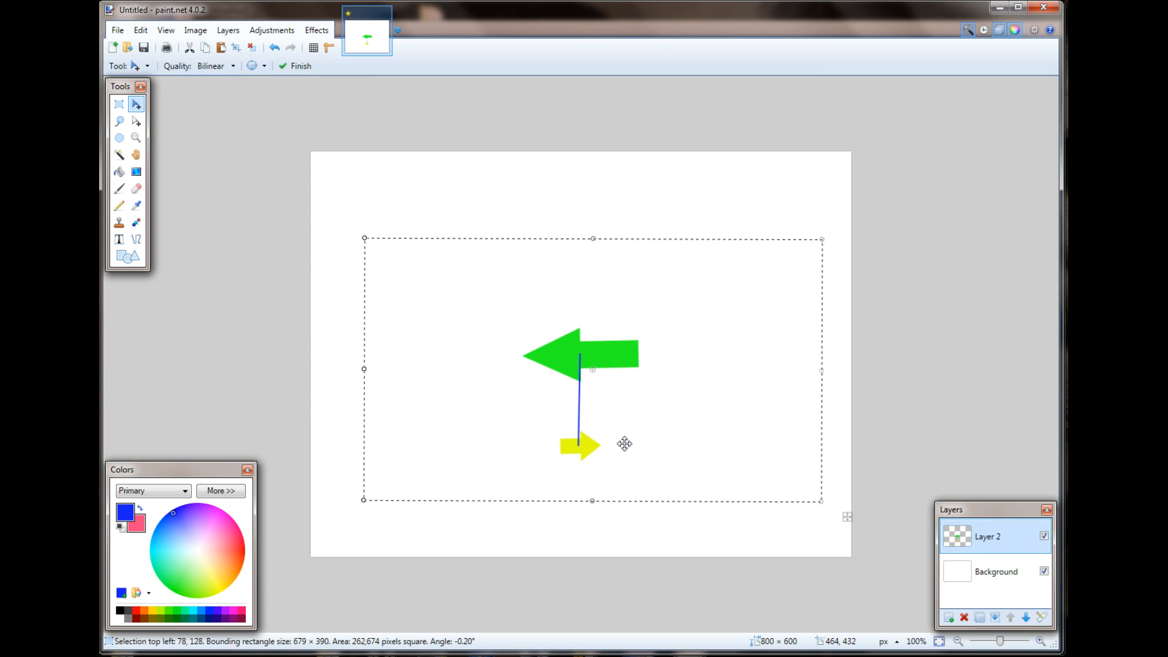
drag(694, 423, 670, 409)
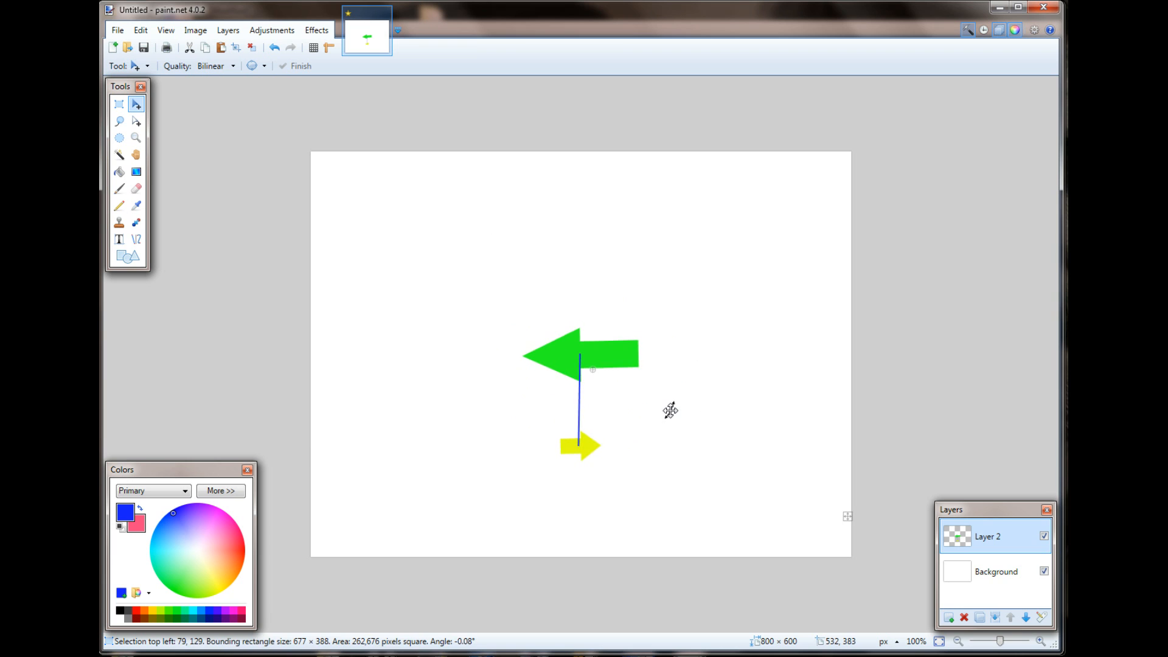